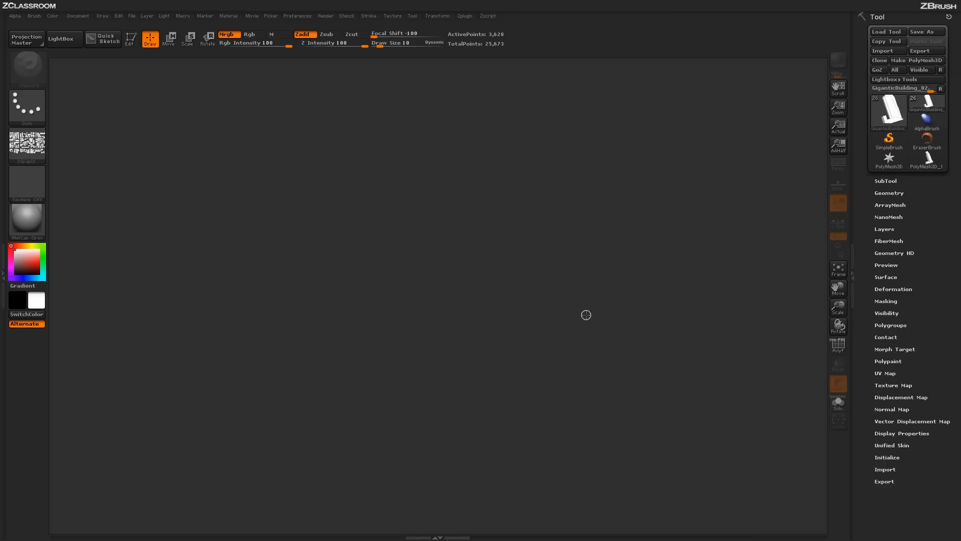
Draw a Plane3D primitive on the canvas and make it editable with Edit mode
left_click(889, 119)
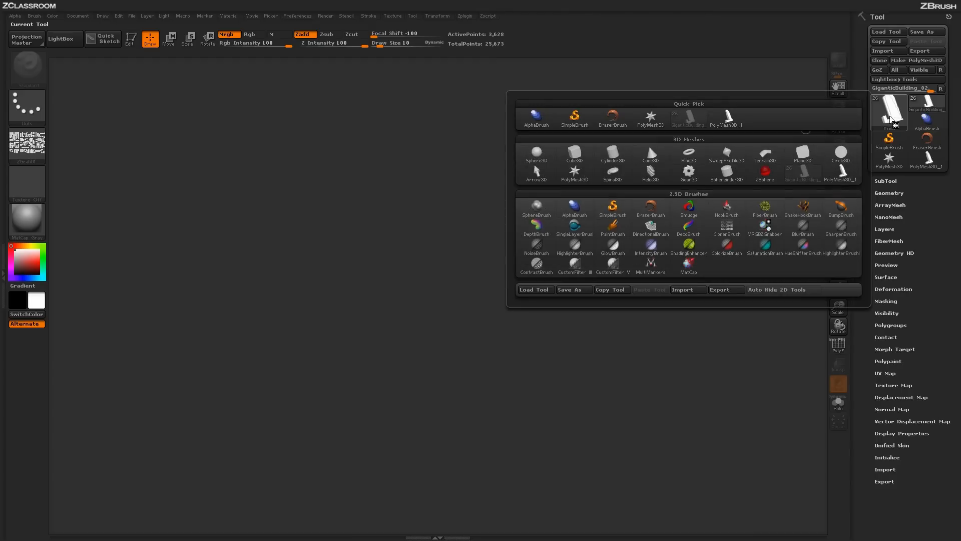
left_click(802, 154)
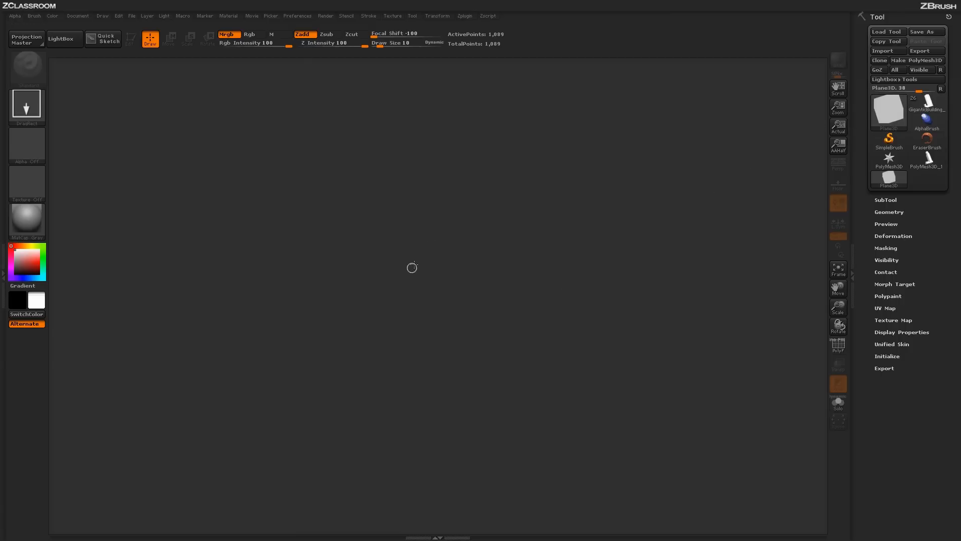
left_click_drag(414, 261, 405, 480)
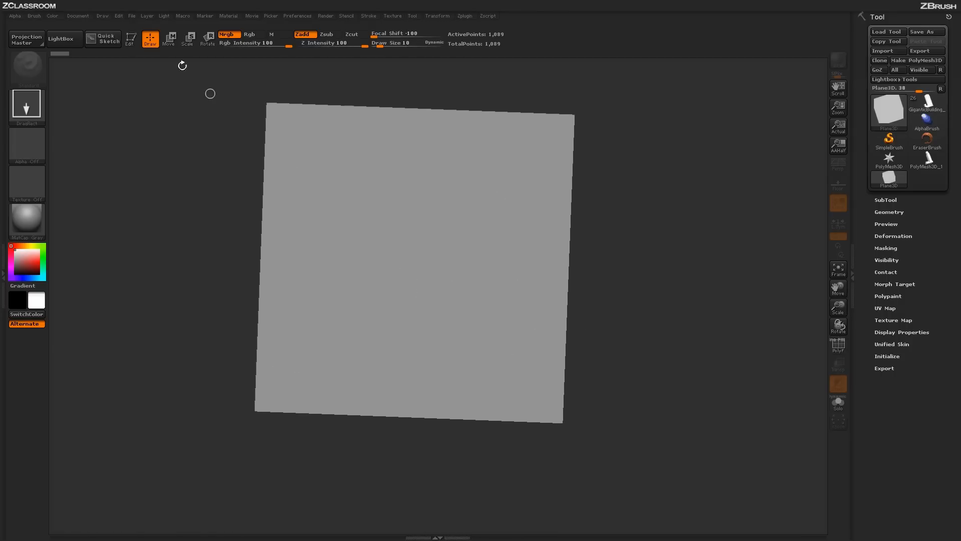
left_click(131, 40)
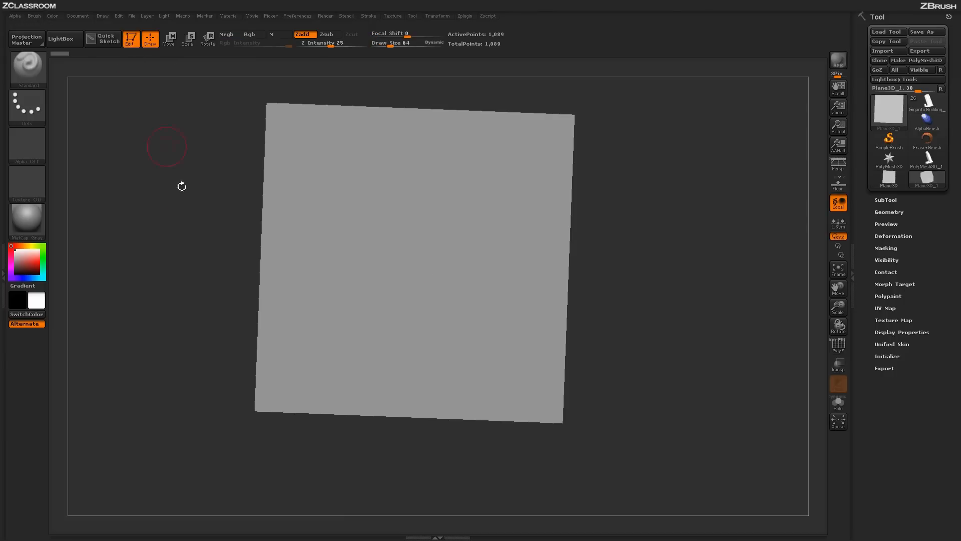
left_click_drag(635, 353, 664, 288)
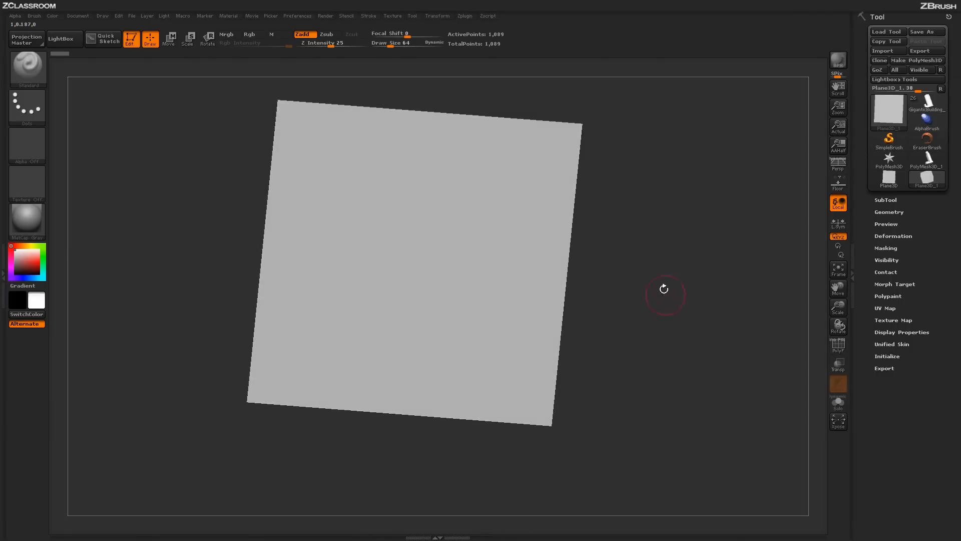
Display the plane's polyframe and the floor grid to examine how the plane is oriented
left_click(838, 350)
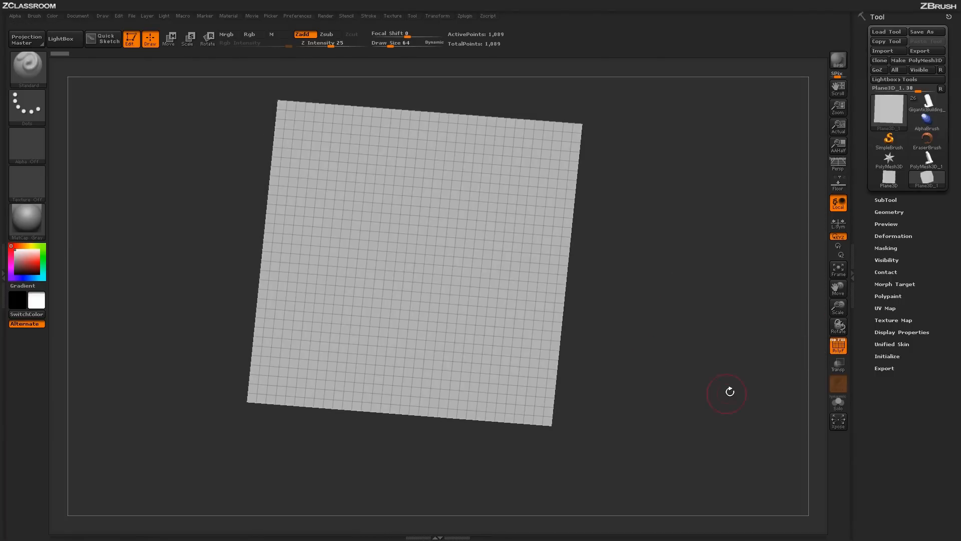
left_click(837, 183)
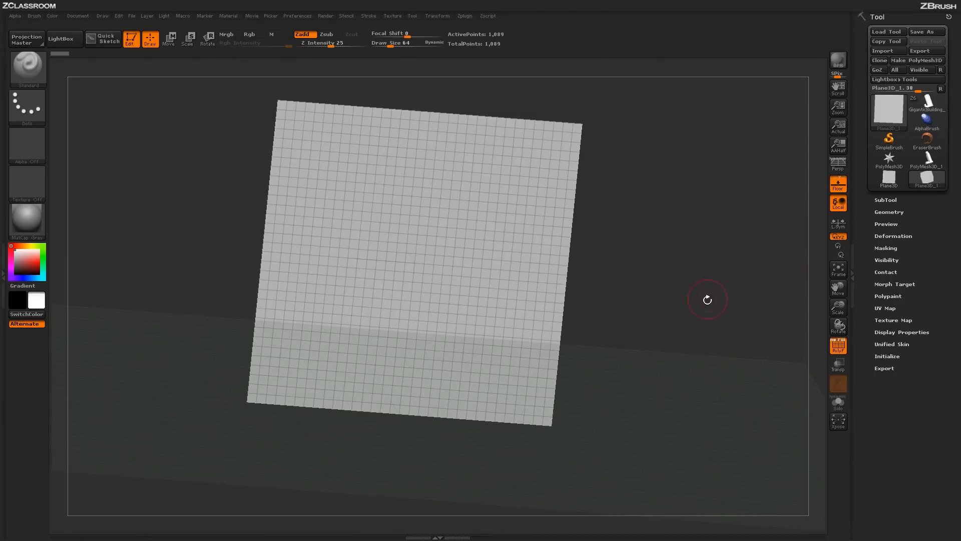
left_click_drag(708, 300, 708, 269)
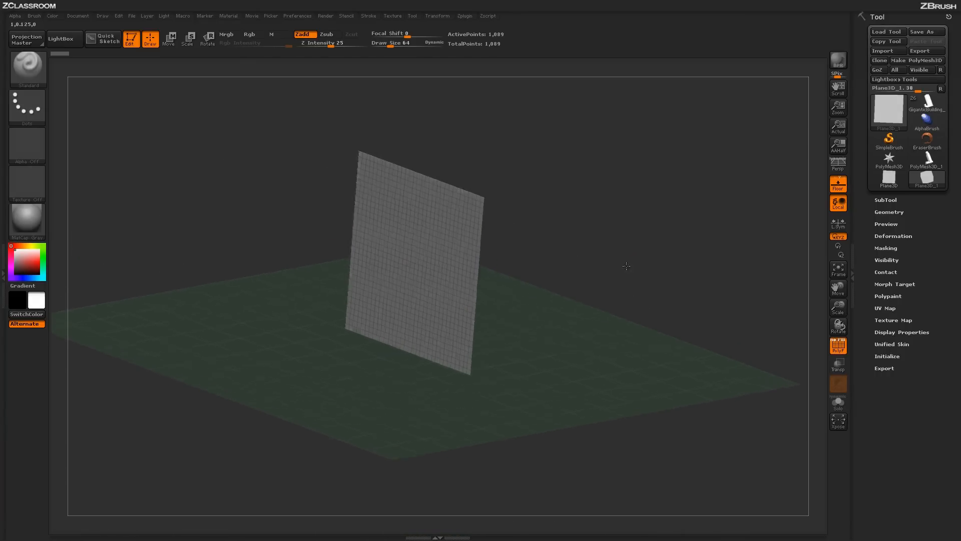
mouse_move(627, 266)
left_mouse_down()
mouse_move(646, 280)
mouse_move(631, 258)
mouse_move(615, 275)
mouse_move(607, 269)
mouse_move(616, 279)
left_mouse_up()
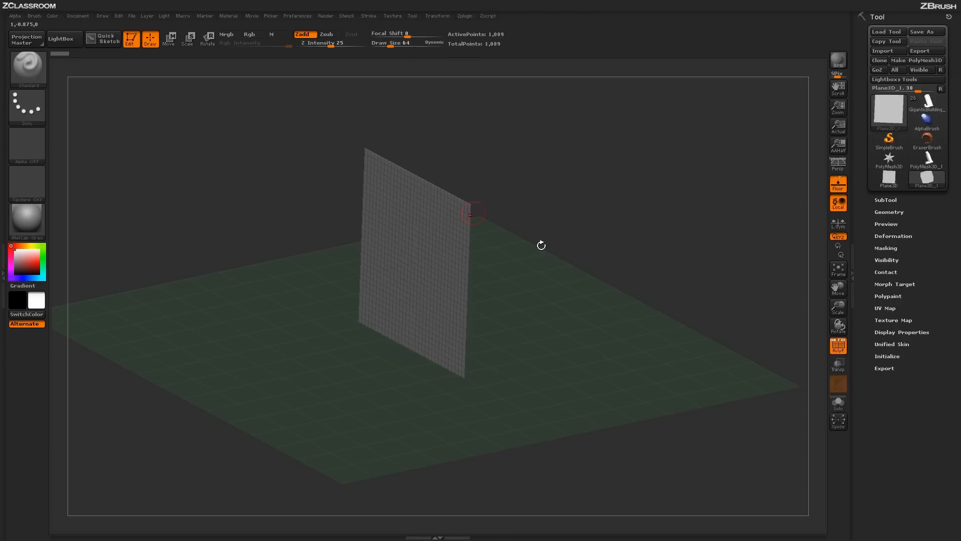
mouse_move(652, 289)
left_mouse_down()
mouse_move(666, 281)
mouse_move(654, 294)
left_mouse_up()
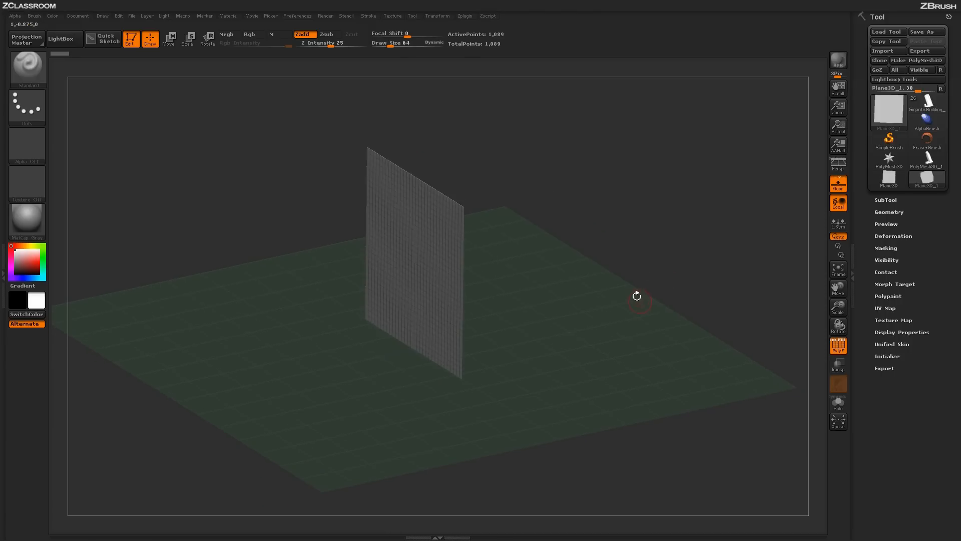
Align the plane to the world Y axis in its initialization settings so it lies flat
left_click(889, 356)
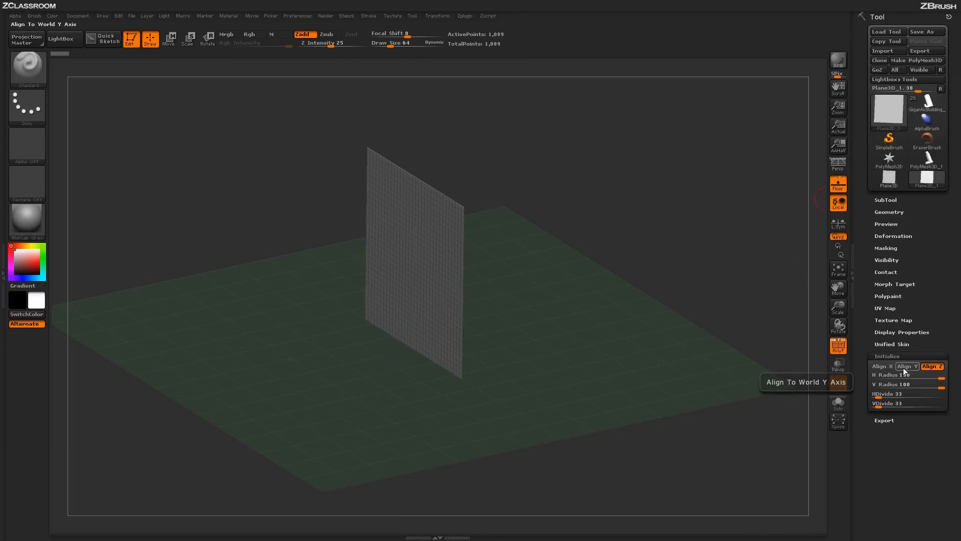
left_click(904, 366)
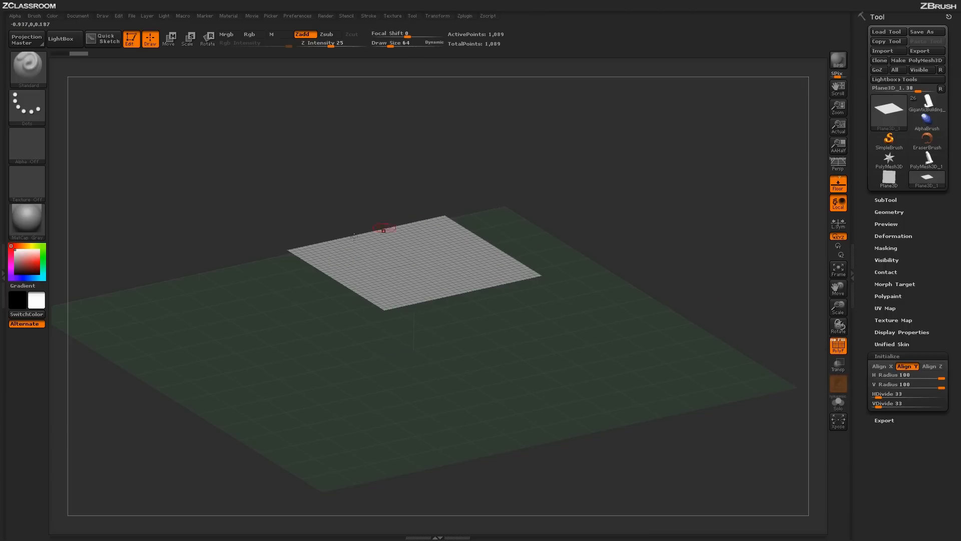
left_click_drag(746, 263, 502, 242)
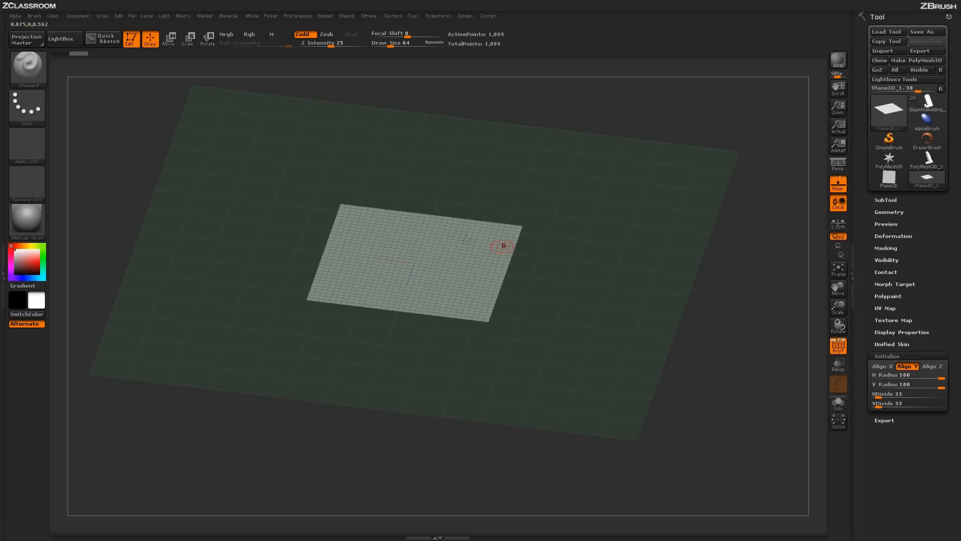
left_click_drag(763, 376, 535, 300)
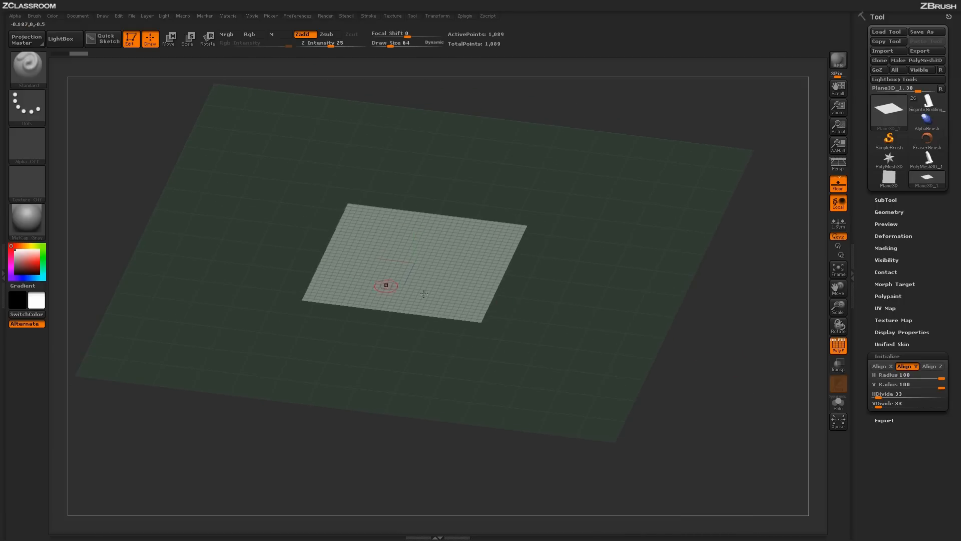
left_click_drag(759, 361, 770, 328)
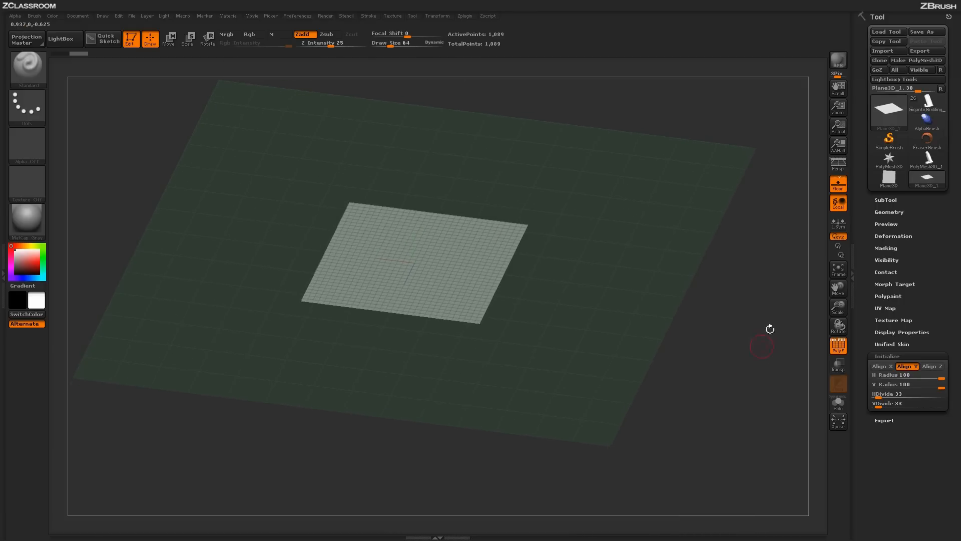
Convert the flat plane to a PolyMesh3D and hide the floor grid and polyframe
left_click(921, 60)
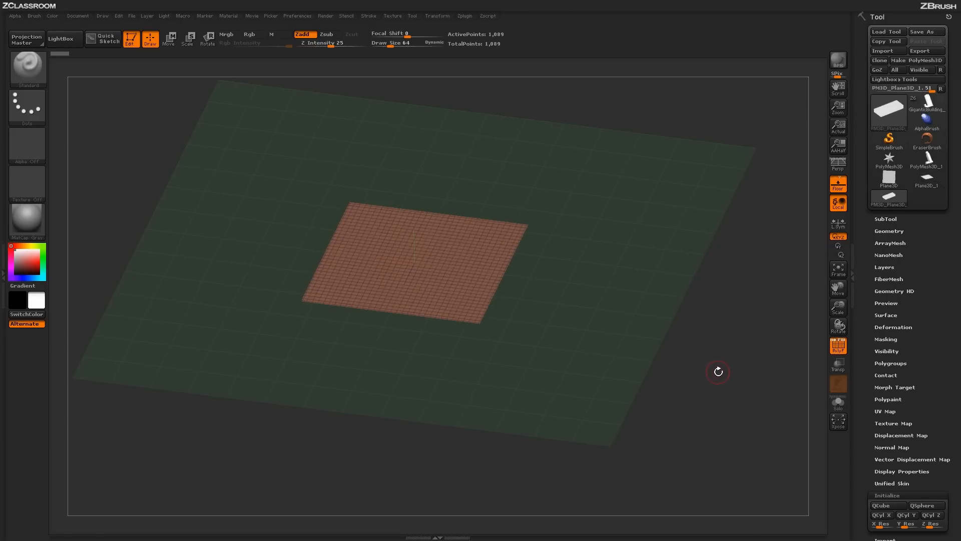
left_click(838, 185)
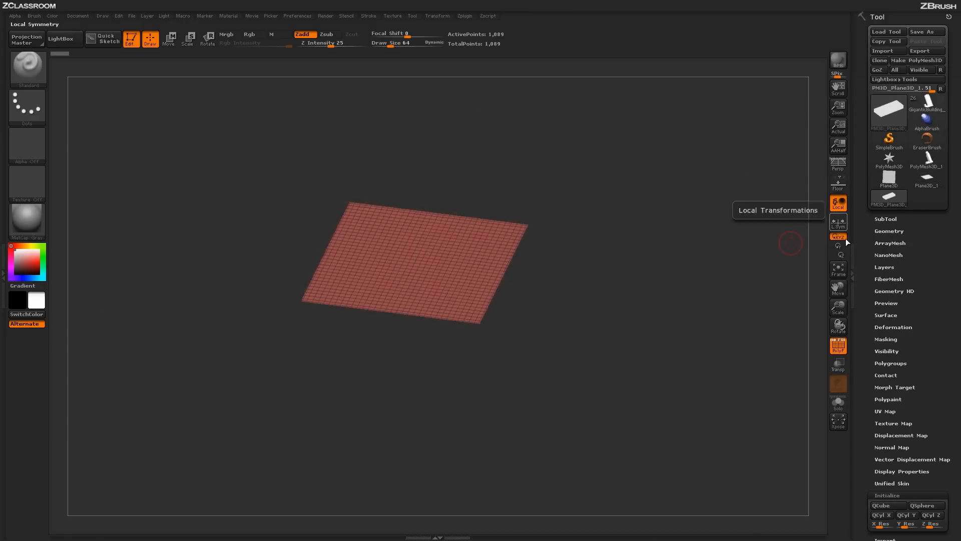
left_click(837, 353)
left_click_drag(644, 385, 648, 409)
key("f")
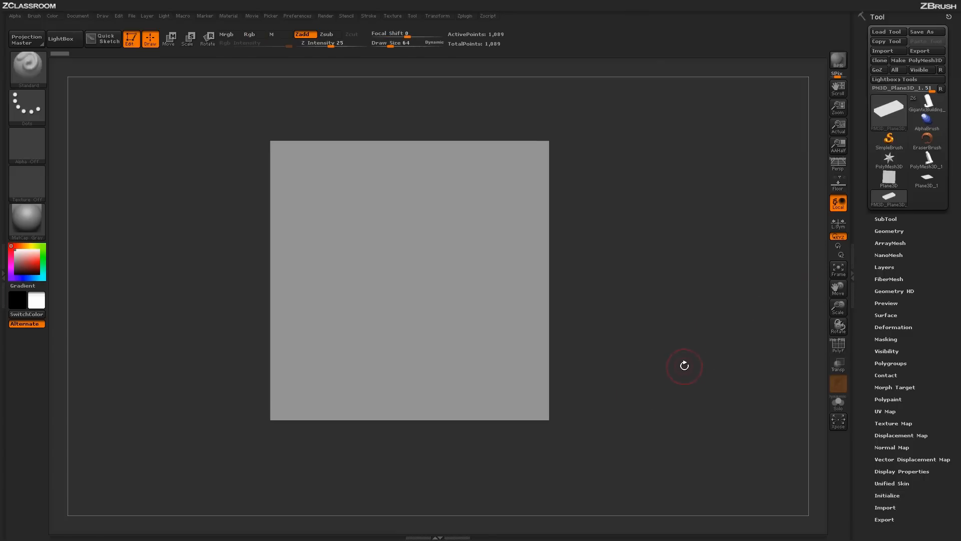
Add surface noise to the plane with NoiseMaker and load the BuildingsImage file as its alpha
left_click(886, 314)
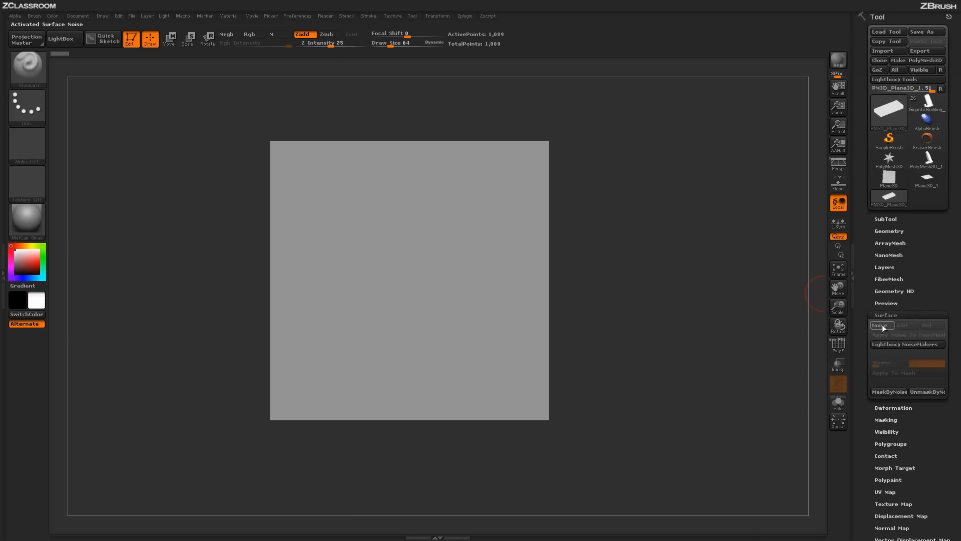
left_click(881, 326)
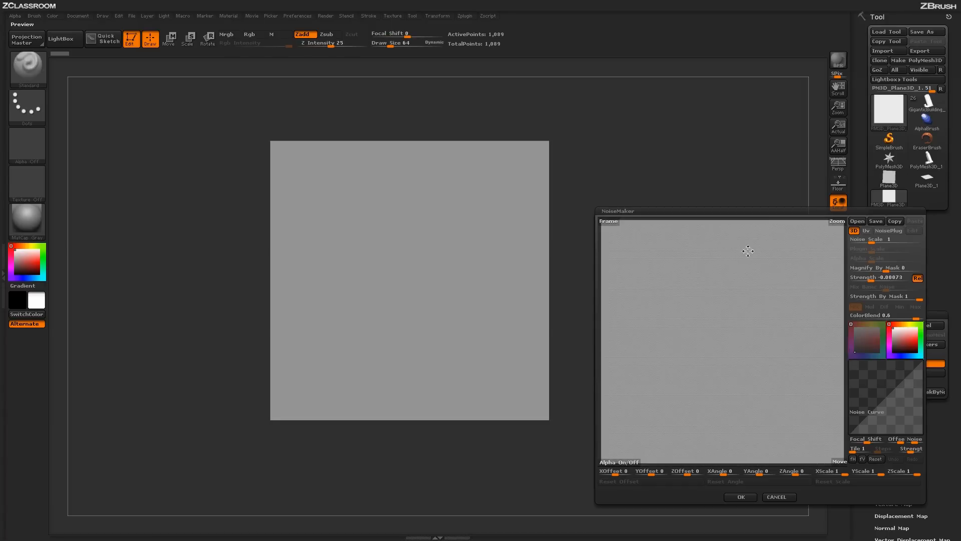
left_click_drag(846, 382, 841, 371, "alt")
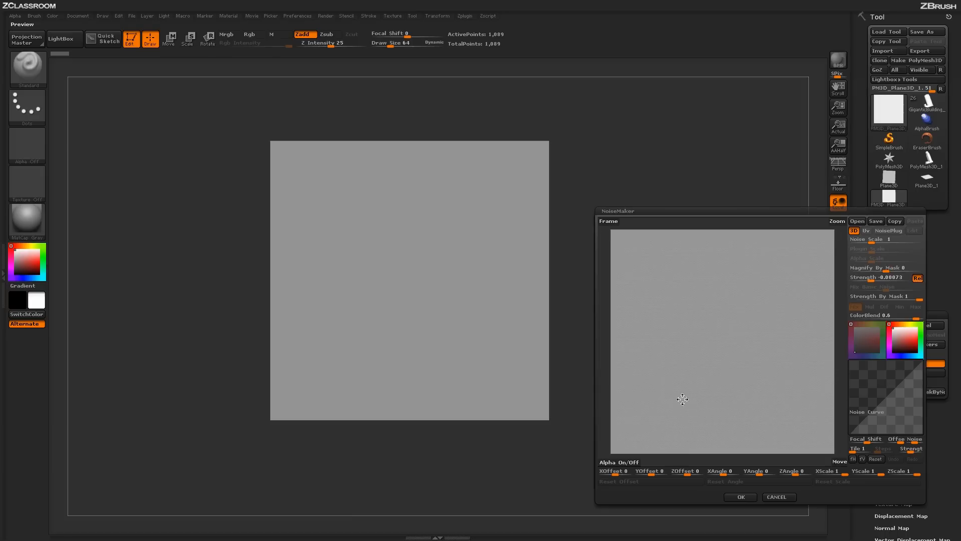
key("shift")
left_click(625, 461)
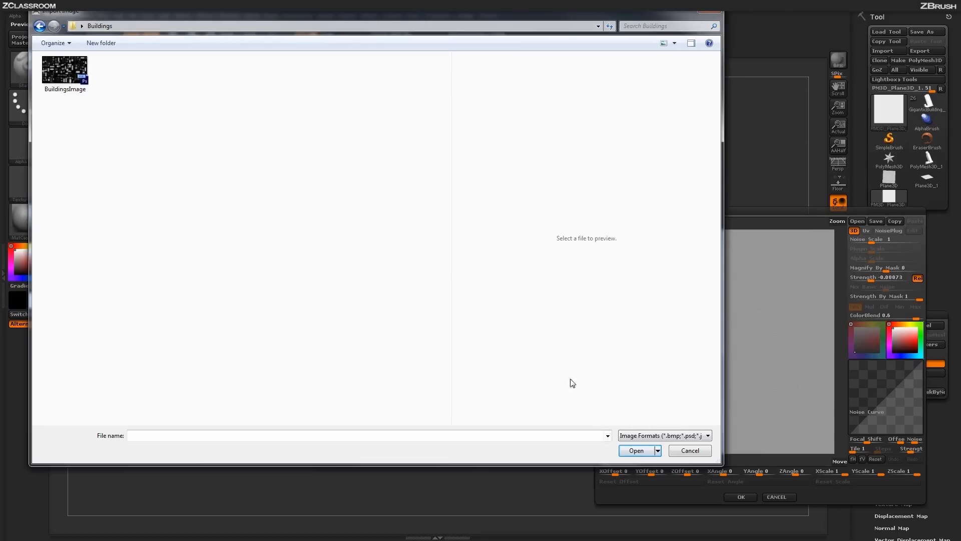
left_click(70, 82)
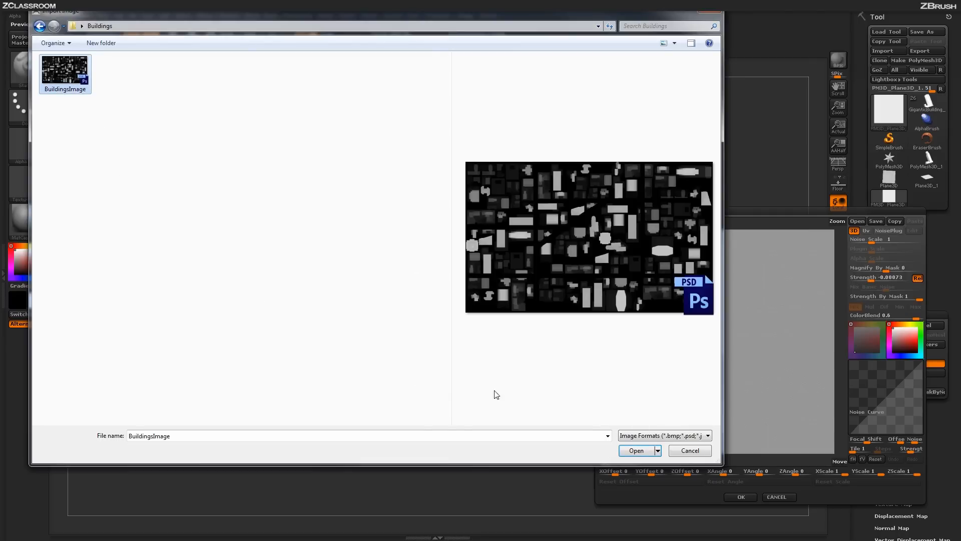
left_click(633, 451)
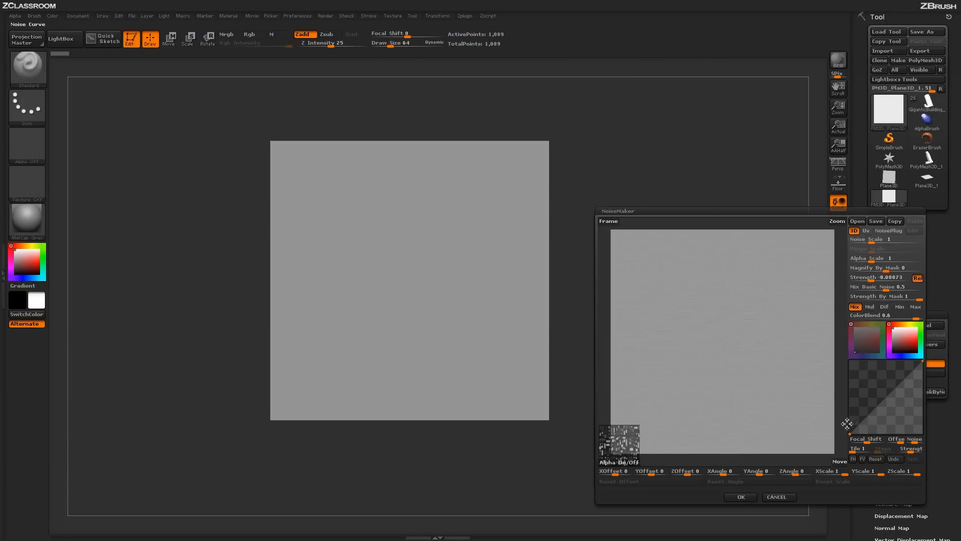
Flip the noise curve horizontally, set Mix Basic Noise to 0 and Strength to 0.5, and accept the noise
left_click(853, 459)
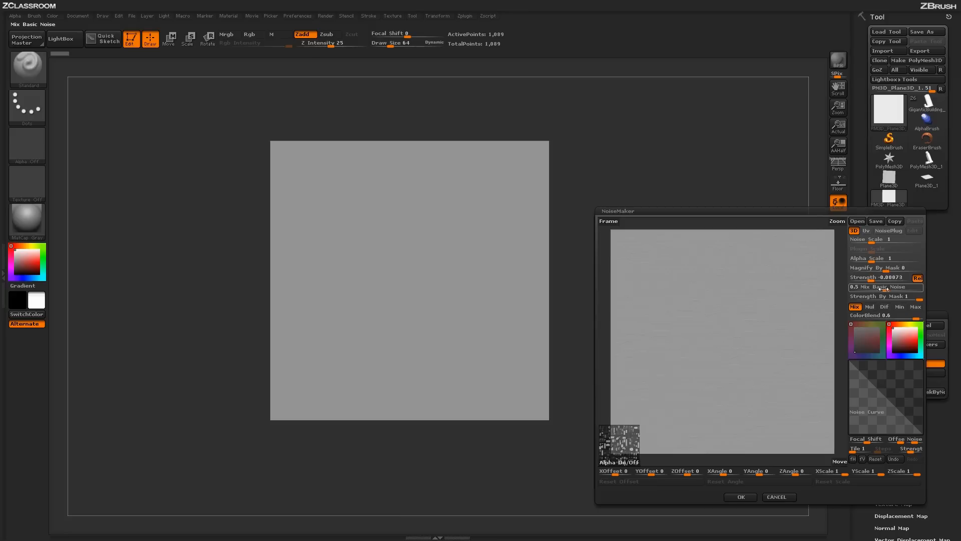
left_click_drag(884, 289, 909, 280)
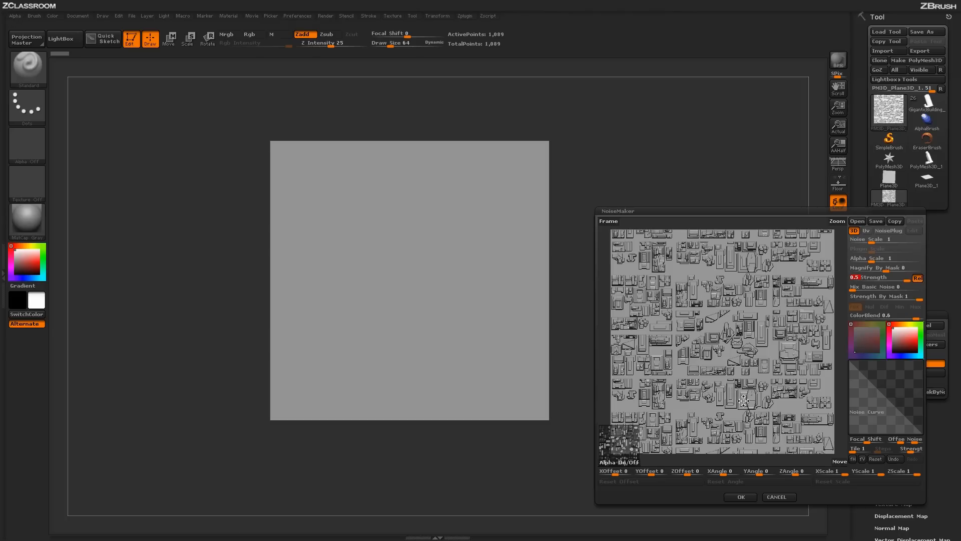
left_click(741, 497)
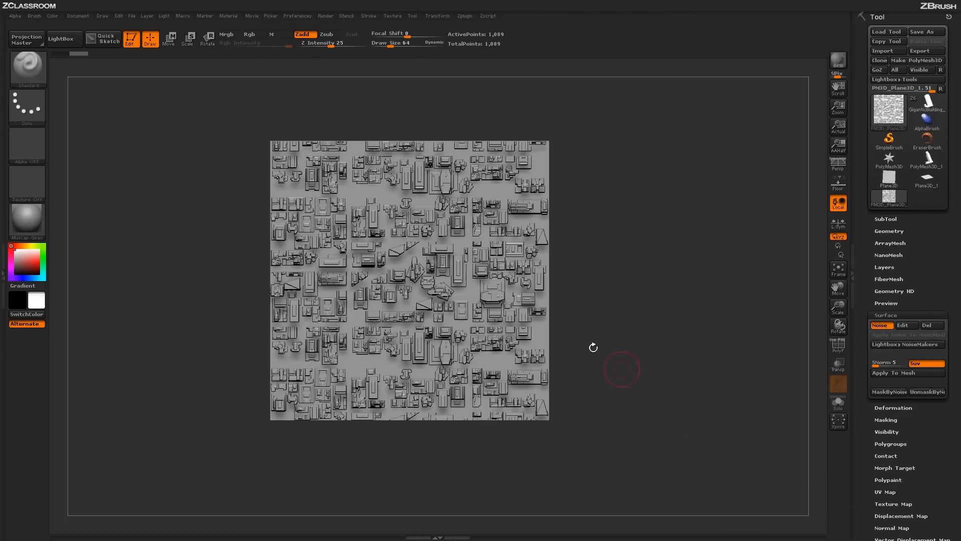
Render the noise-covered plane with BPR from an angled view
left_click_drag(653, 456, 652, 432)
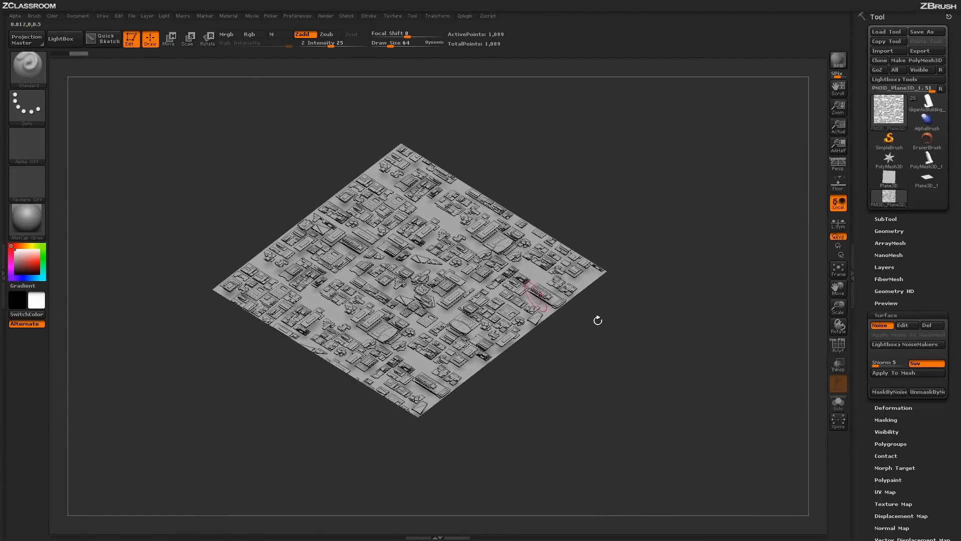
left_click_drag(647, 373, 623, 444)
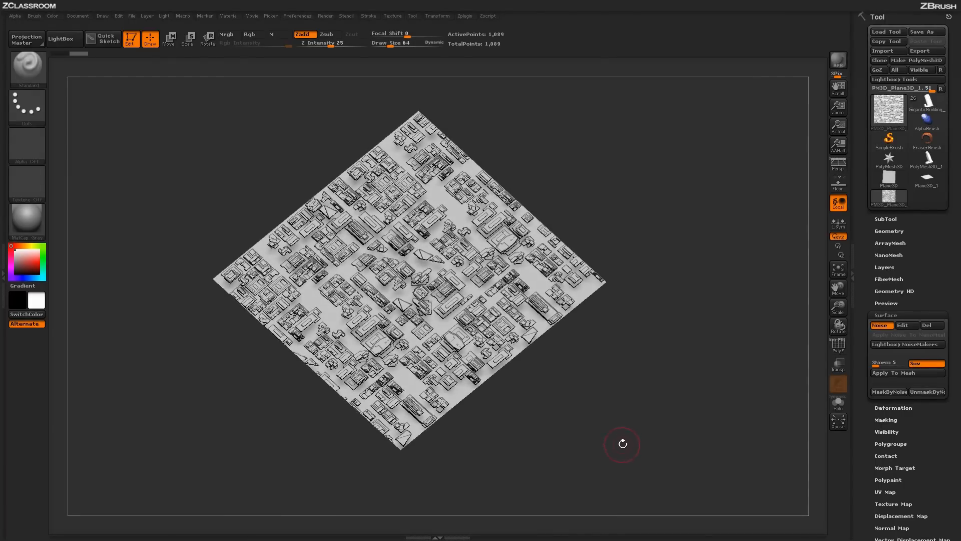
left_click(839, 60)
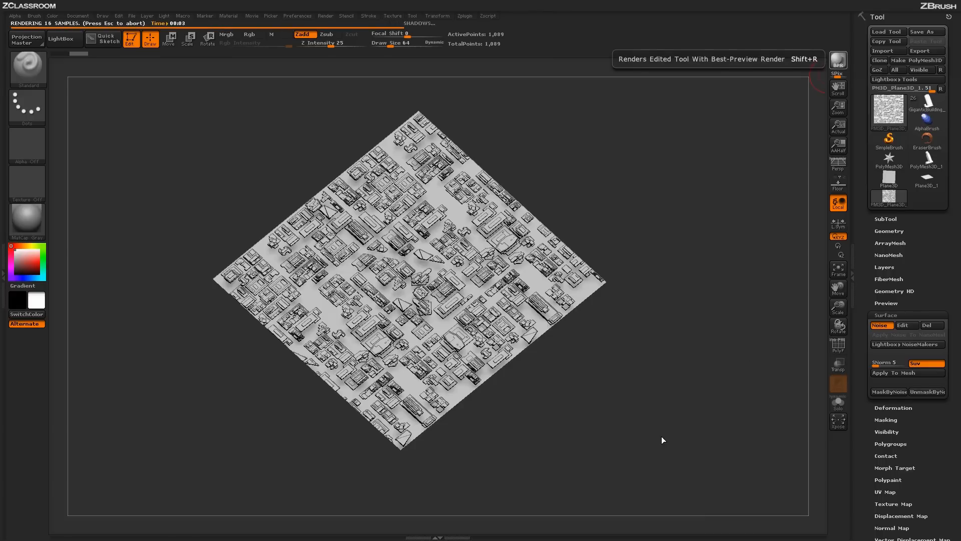
left_click(649, 428)
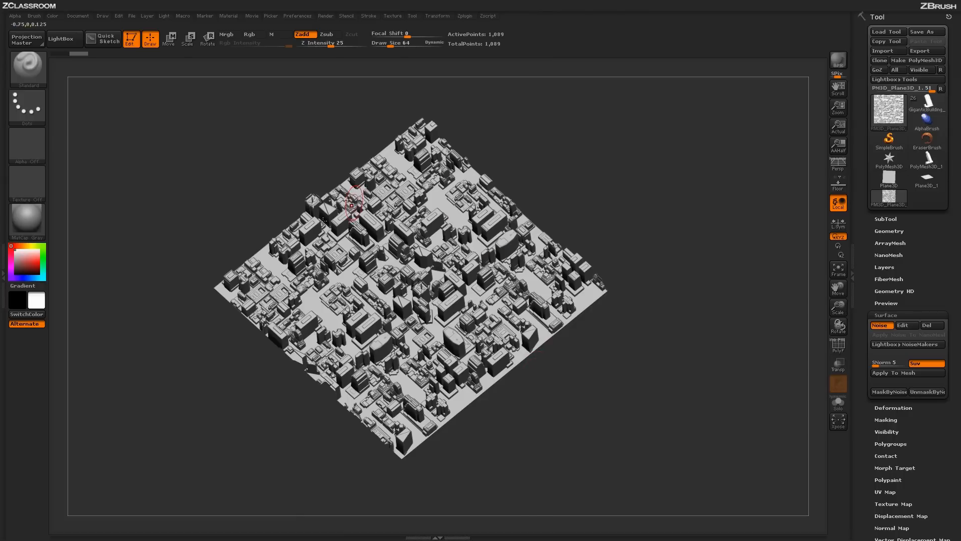
Enable perspective and render the city plane again with BPR from a lower angle
left_click_drag(578, 404, 603, 341)
left_click(834, 161)
key("shift+r")
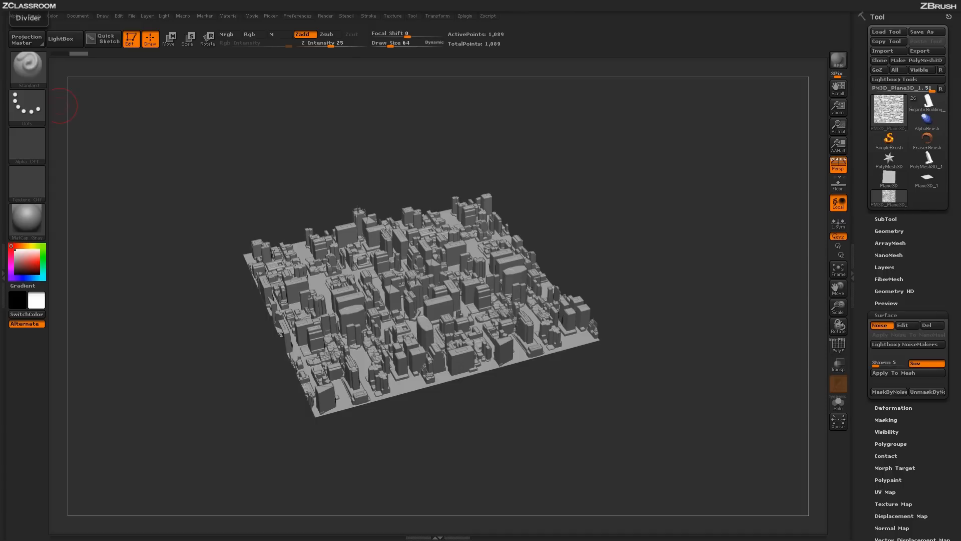
Convert the BPR render of the buildings into real geometry with Convert BPR To Geo
left_click(890, 231)
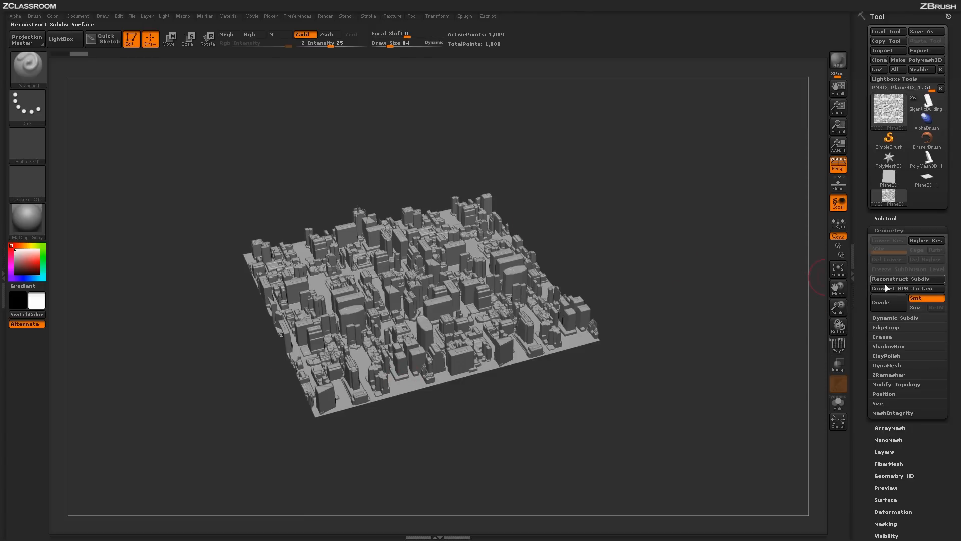
left_click(885, 288)
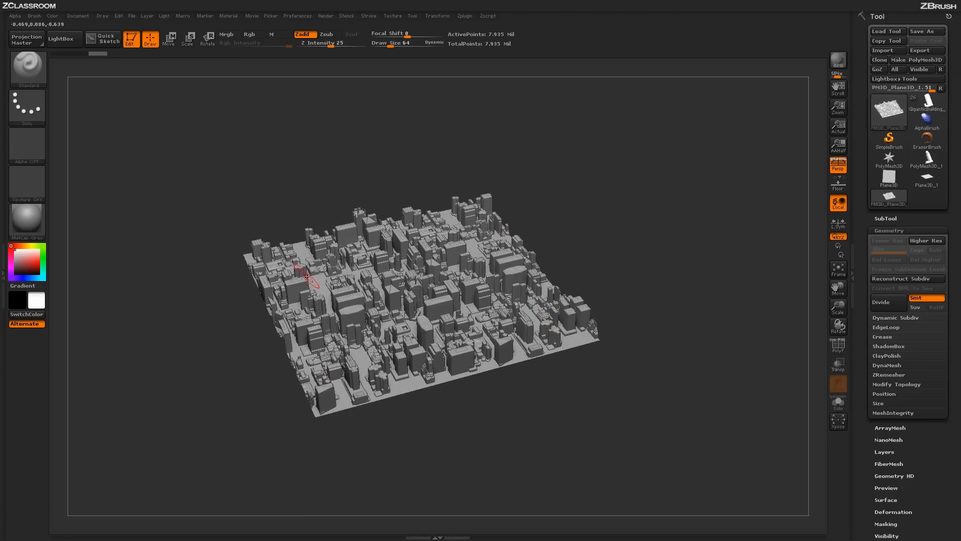
left_click_drag(698, 335, 685, 414)
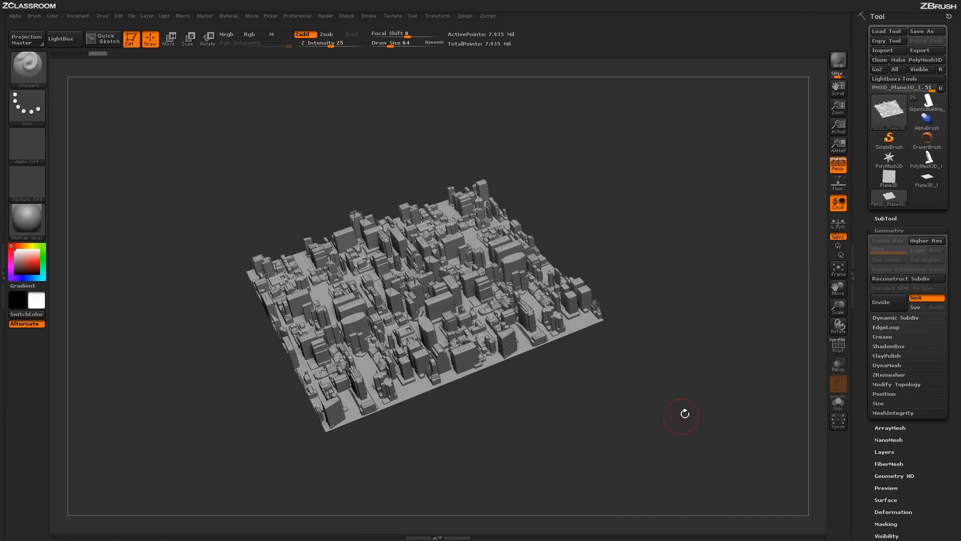
Disable perspective and, in side view, stretch the buildings to nearly twice their height with a vertical Move transpose line starting at their base
left_click_drag(705, 375, 682, 403)
left_click_drag(591, 414, 485, 361)
left_click(835, 165)
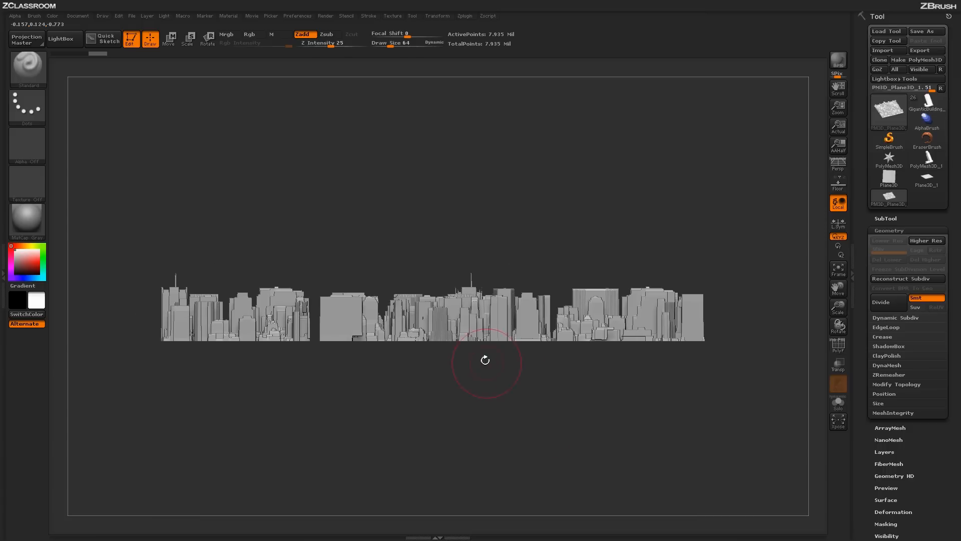
left_click(172, 41)
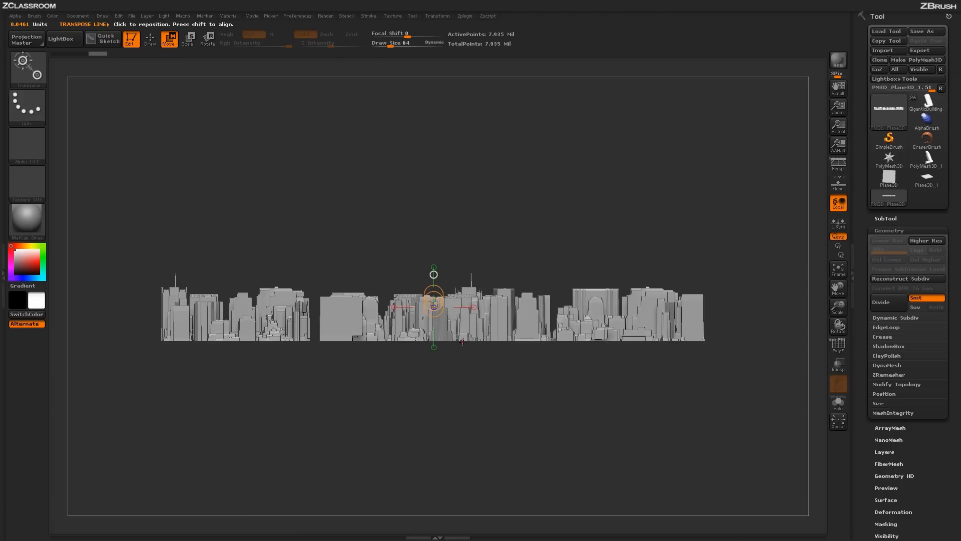
mouse_move(462, 342)
left_mouse_down()
mouse_move(458, 165)
mouse_move(461, 240)
mouse_move(462, 227)
left_mouse_up()
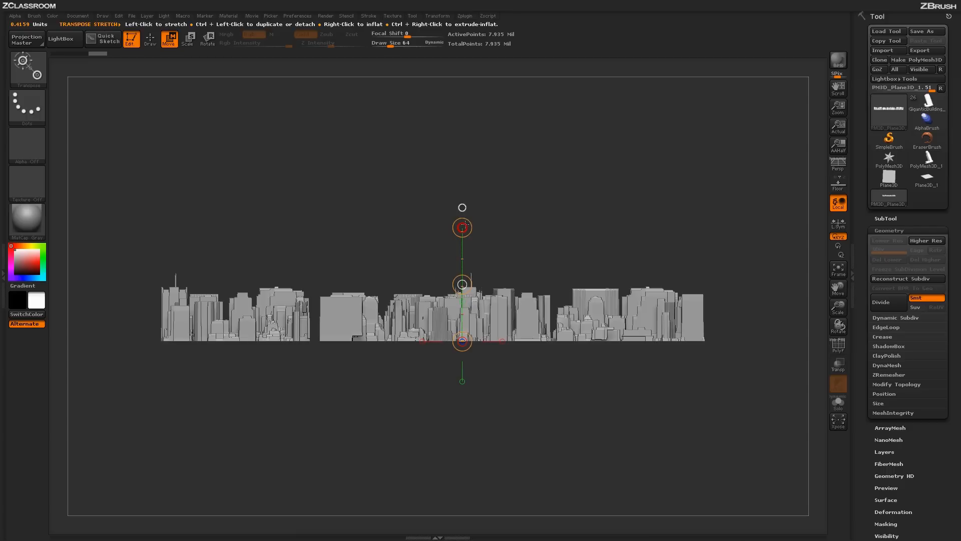
left_click_drag(462, 228, 478, 116)
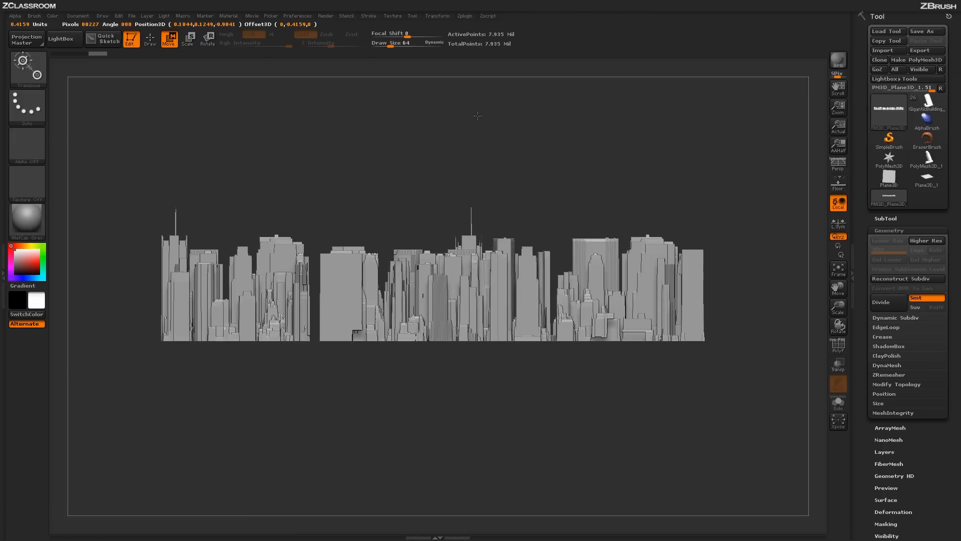
left_click(152, 43)
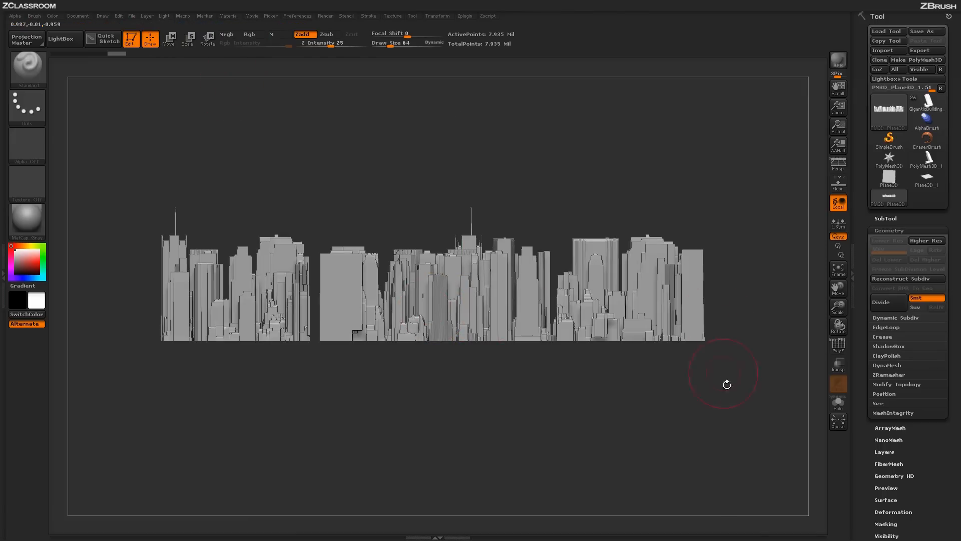
Check the taller city in perspective, and align it to a straight top view with perspective disabled
left_click_drag(722, 413, 836, 176)
left_click(838, 164)
mouse_move(691, 350)
left_mouse_down()
mouse_move(691, 389)
mouse_move(683, 388)
mouse_move(694, 359)
mouse_move(657, 386)
mouse_move(665, 347)
mouse_move(626, 347)
mouse_move(607, 368)
mouse_move(575, 343)
mouse_move(695, 387)
left_mouse_up()
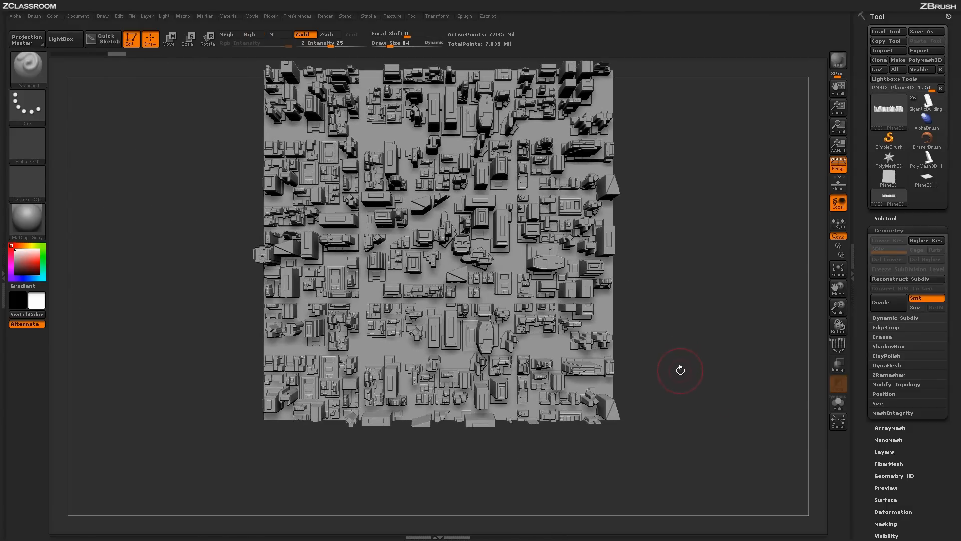
key("p")
left_click_drag(665, 337, 659, 317, "alt")
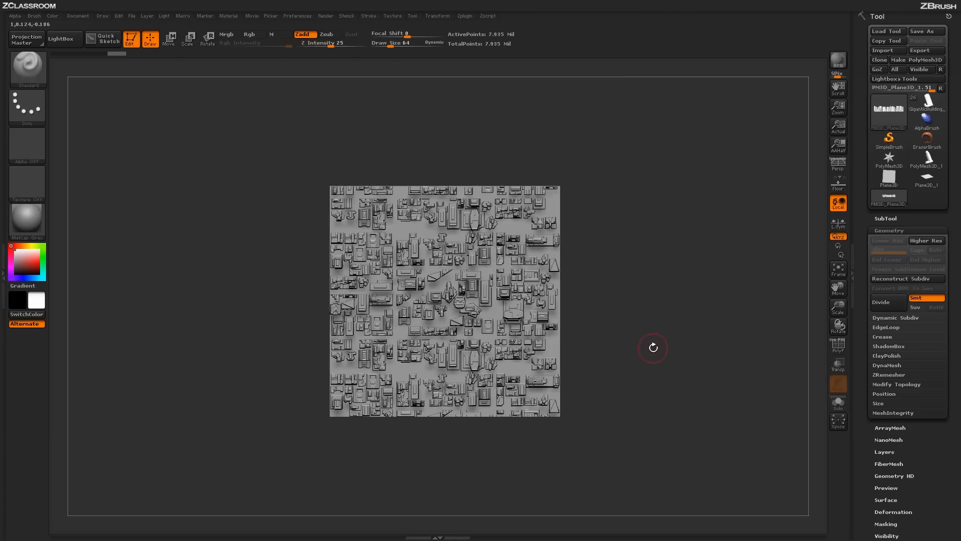
mouse_move(651, 361)
left_mouse_down("alt")
mouse_move(654, 383)
mouse_move(654, 372)
left_mouse_up("alt")
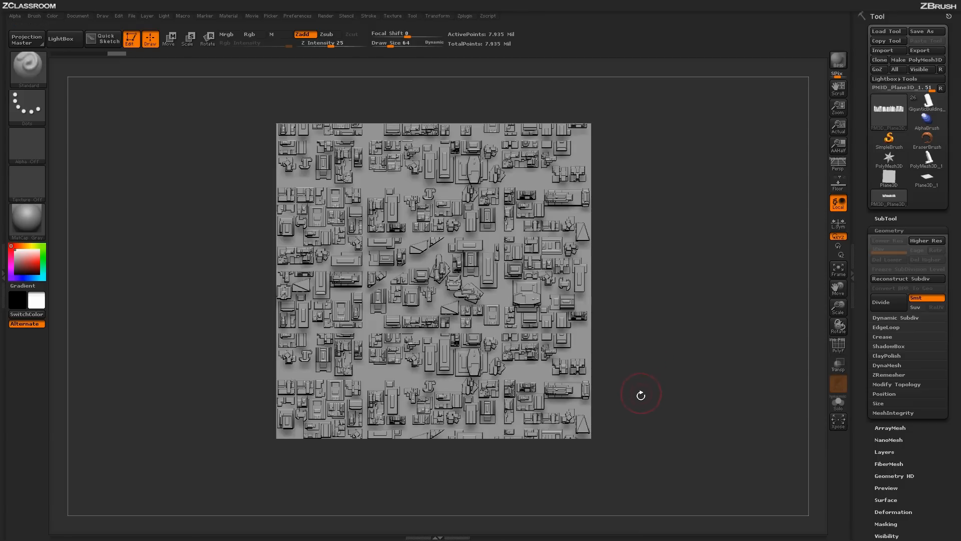
Slice the city mesh horizontally along the upper street with the SliceCurve brush
key("ctrl+s")
key("ctrl+shift")
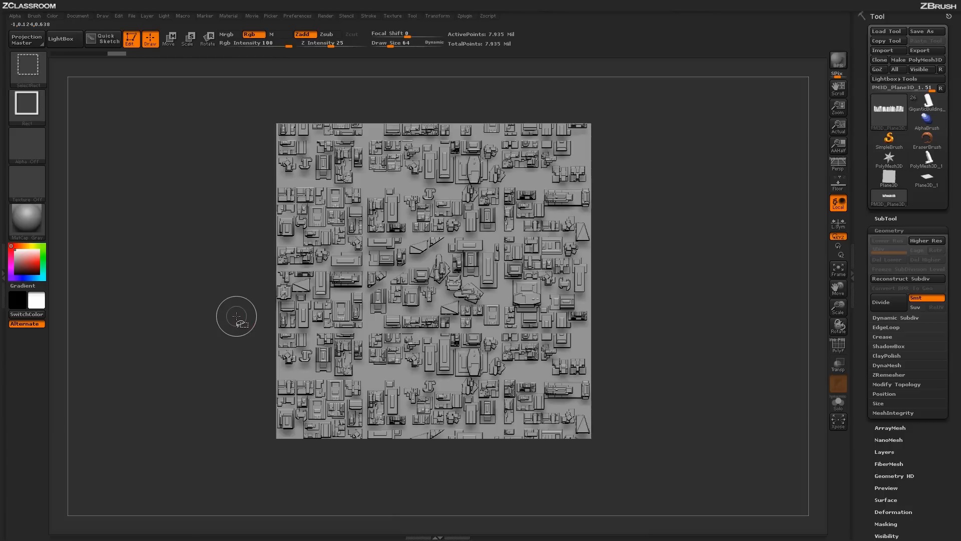
left_click(31, 71)
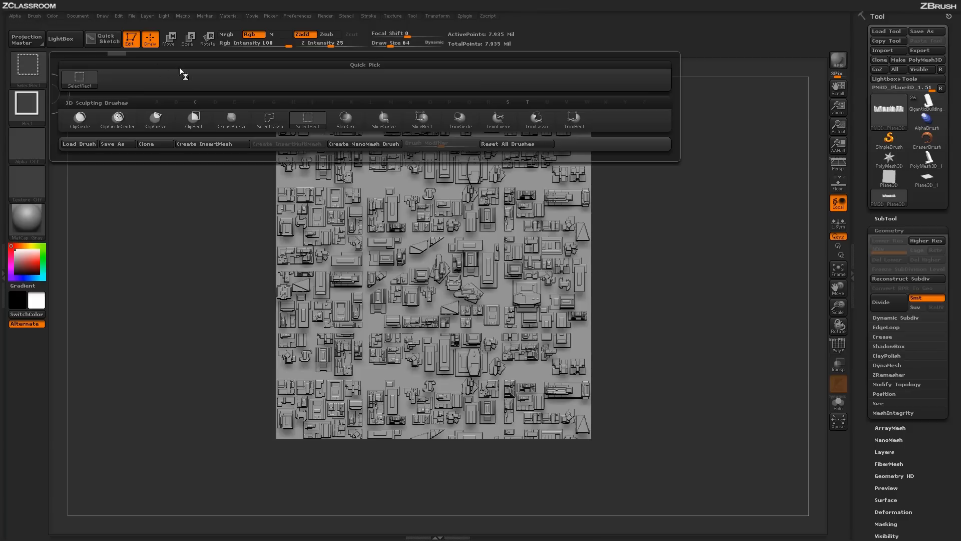
mouse_move(378, 128)
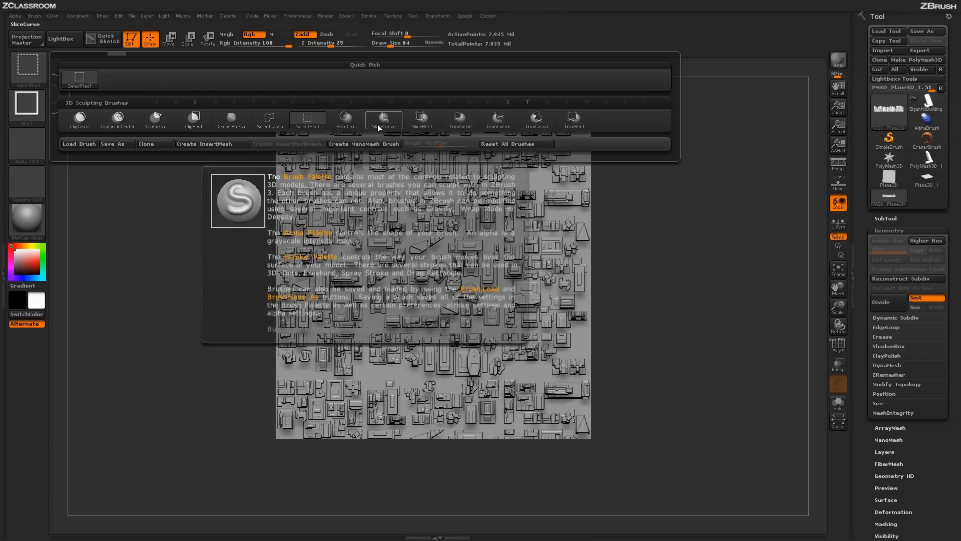
left_click(383, 126)
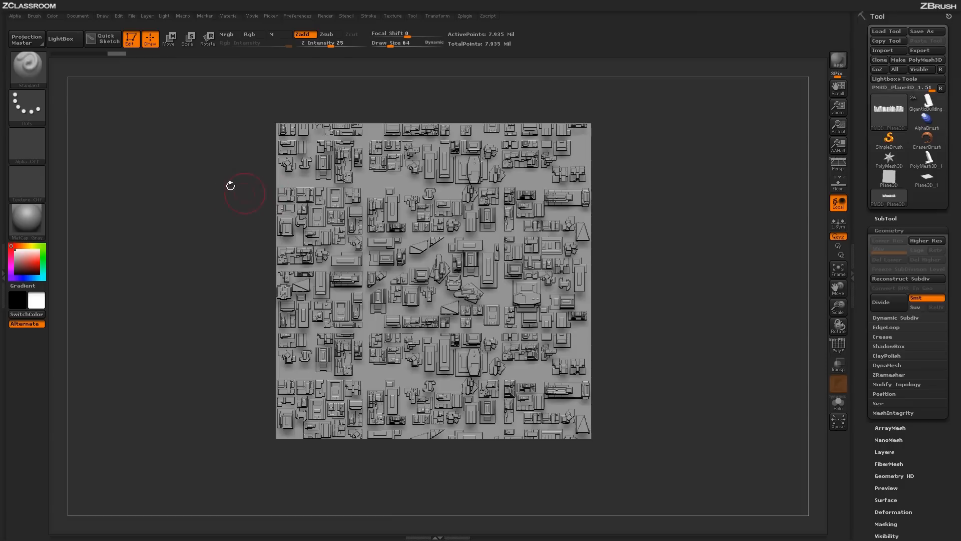
key("ctrl+shift")
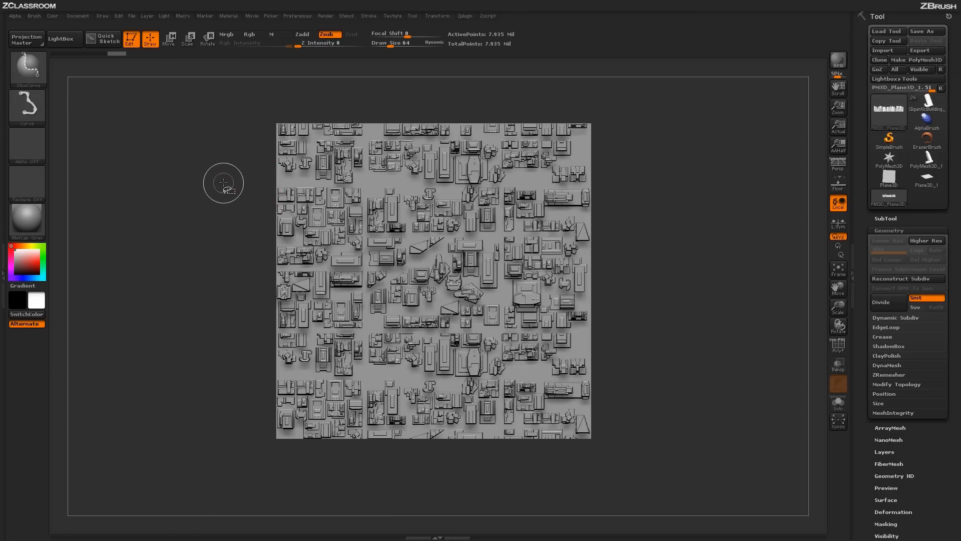
mouse_move(222, 184)
left_mouse_down("ctrl+shift")
mouse_move(693, 190)
mouse_move(679, 181)
mouse_move(667, 281)
mouse_move(617, 457)
mouse_move(675, 332)
mouse_move(697, 160)
mouse_move(692, 90)
mouse_move(698, 257)
mouse_move(703, 184)
mouse_move(627, 193)
left_mouse_up("ctrl+shift")
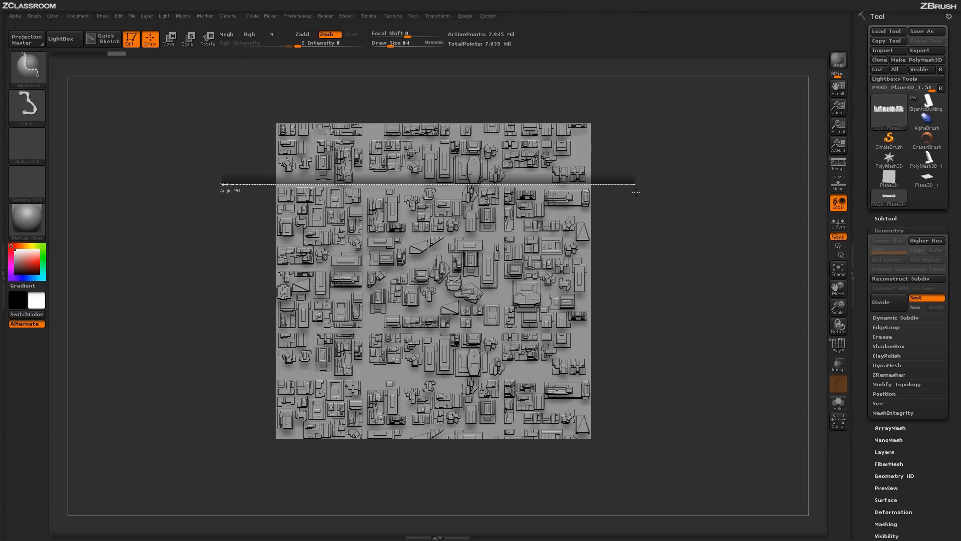
mouse_move(636, 188)
left_mouse_down("ctrl+shift")
mouse_move(635, 365)
mouse_move(639, 182)
mouse_move(641, 197)
left_mouse_up("ctrl+shift")
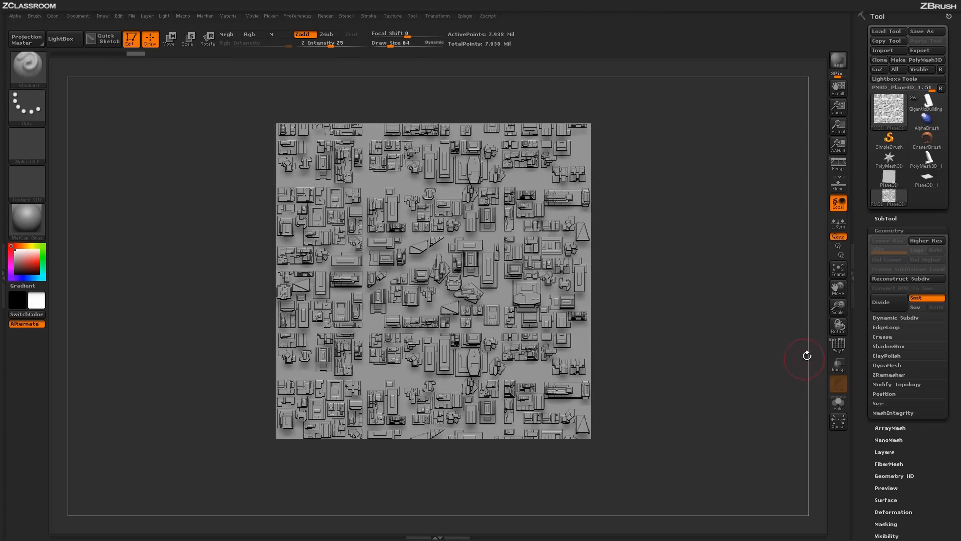
Display the polygroups with PolyFrame and slice the city horizontally along the lower street
left_click(834, 343)
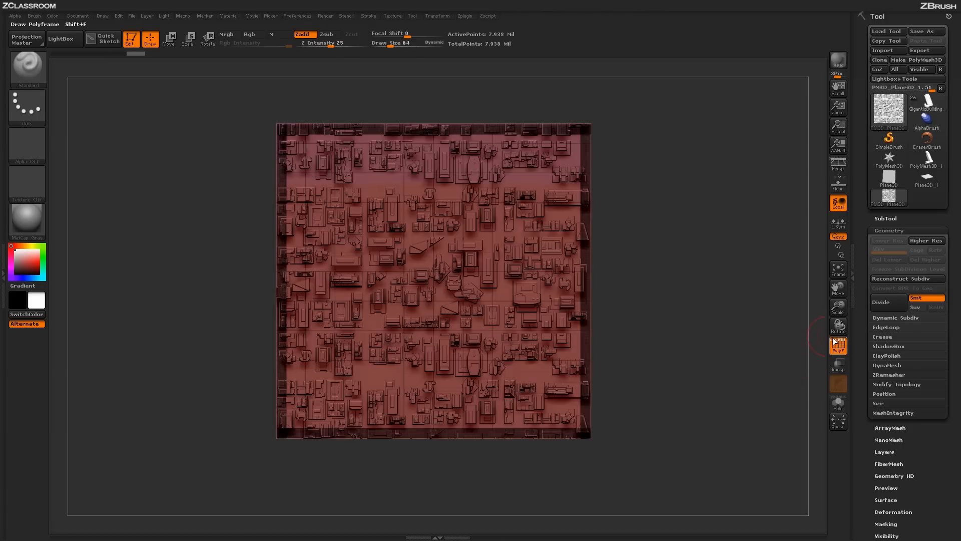
left_click(834, 343)
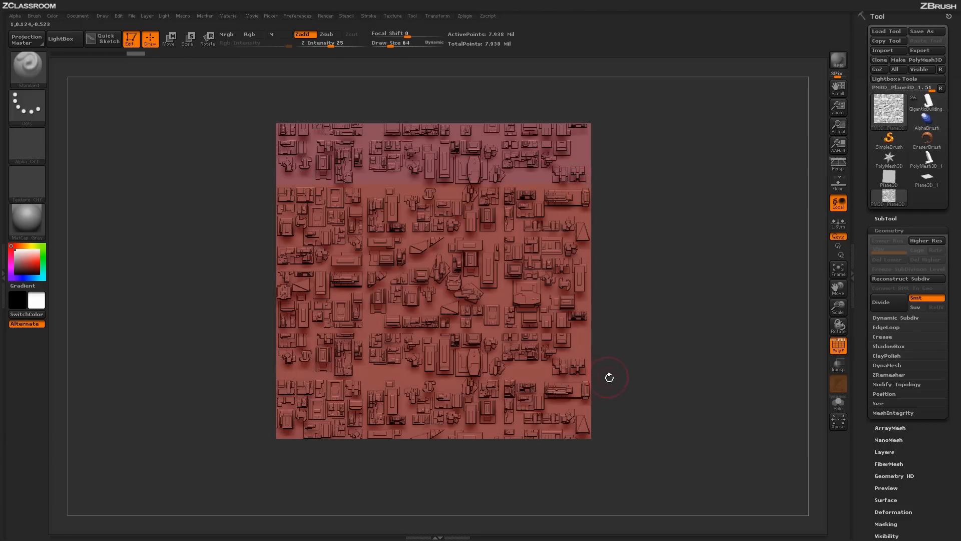
left_click_drag(626, 379, 231, 384, "ctrl+shift")
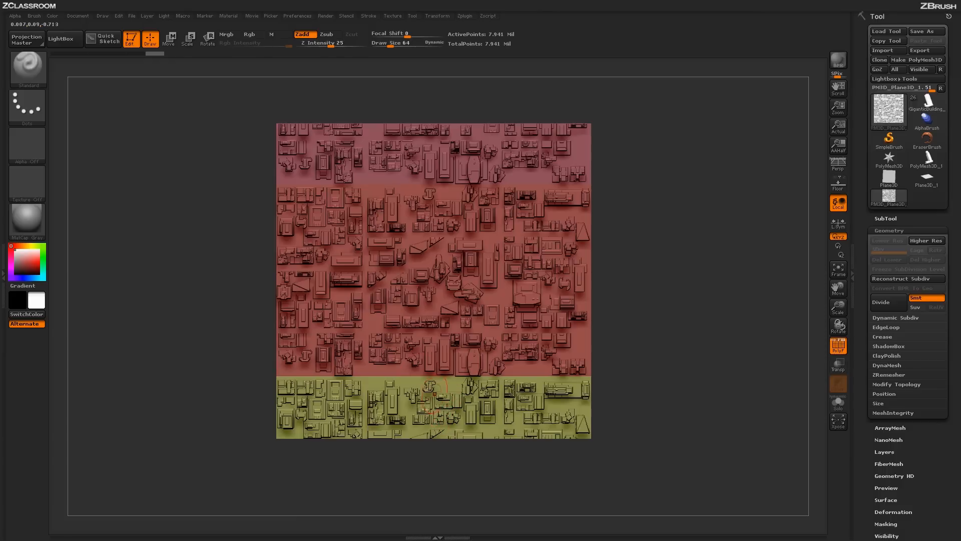
Switch to the SelectRect brush and isolate the middle polygroup between the two slices
key("ctrl+shift")
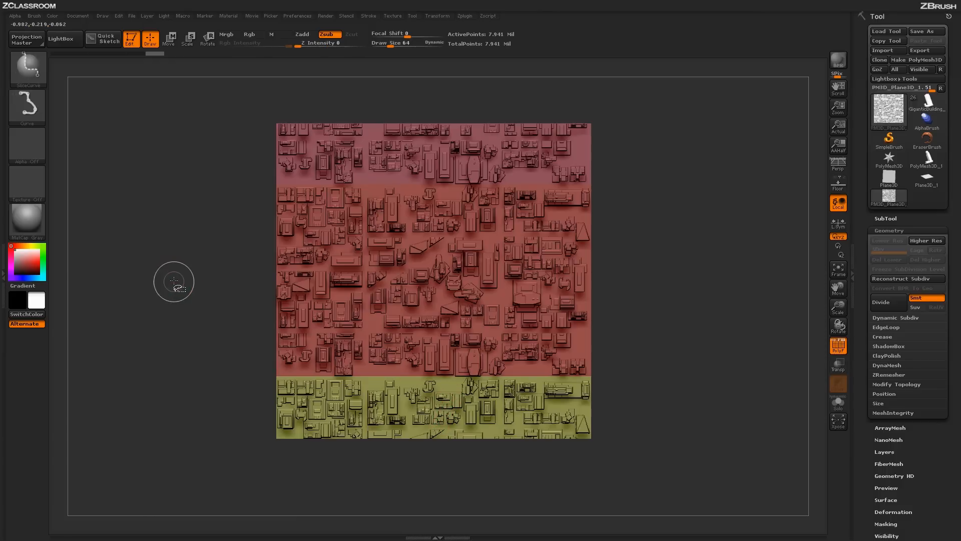
left_click(29, 71)
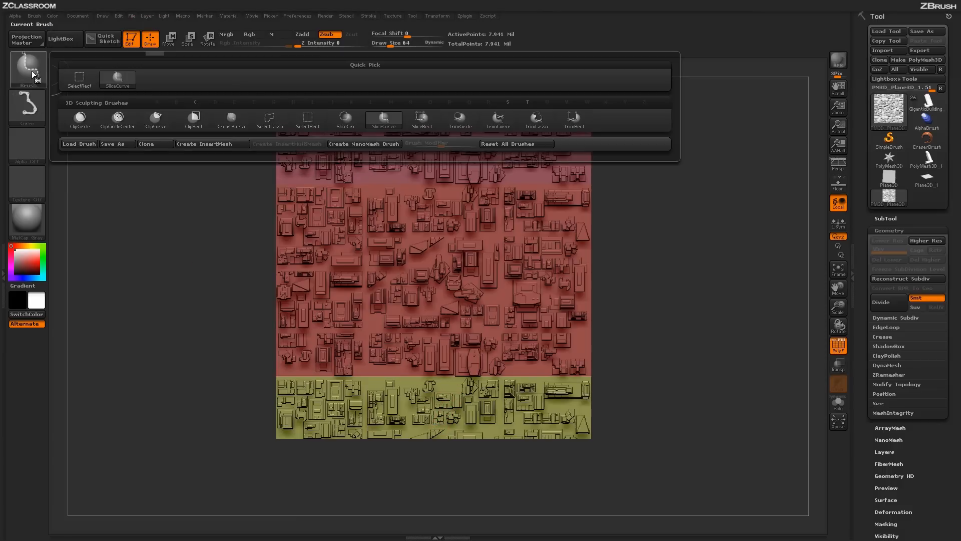
left_click(308, 126)
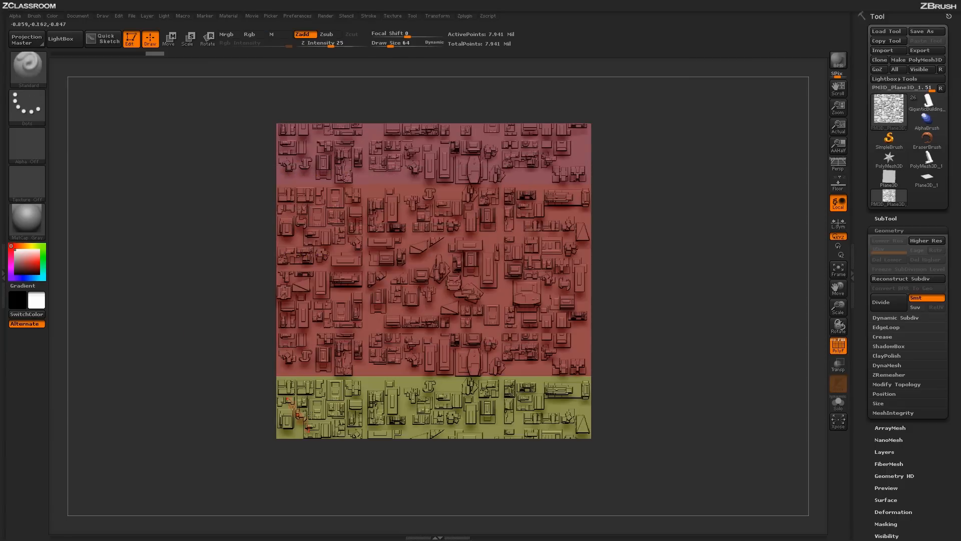
key("ctrl+shift")
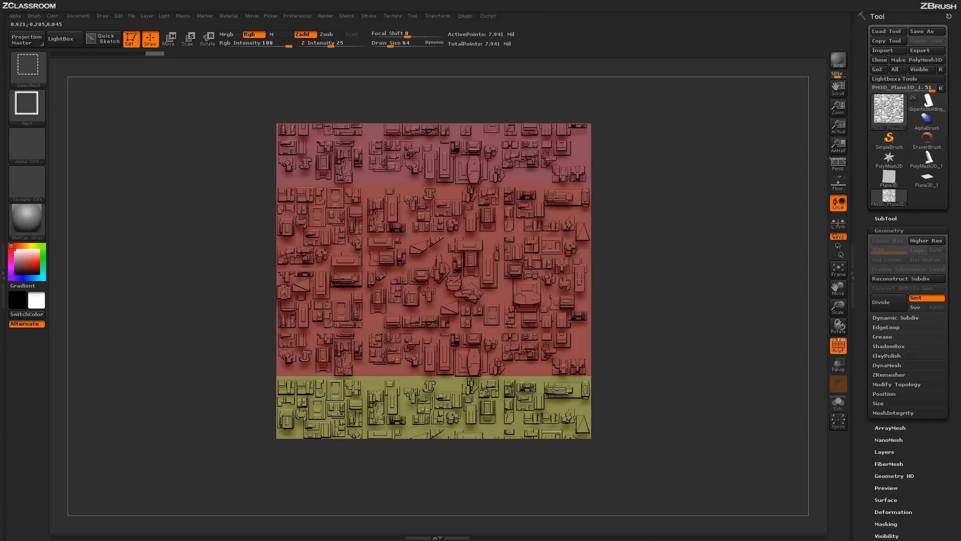
left_click(640, 312, "ctrl+shift")
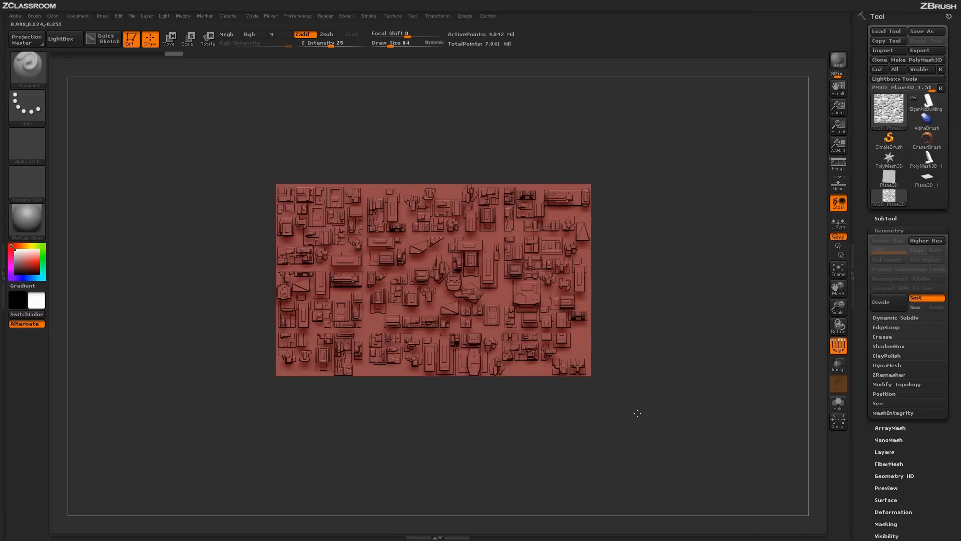
Turn off PolyFrame and permanently delete the hidden outer strips of the city with Del Hidden
mouse_move(638, 413)
left_mouse_down()
mouse_move(641, 339)
mouse_move(658, 394)
mouse_move(664, 381)
mouse_move(656, 412)
mouse_move(674, 414)
mouse_move(666, 399)
mouse_move(633, 431)
mouse_move(656, 418)
mouse_move(571, 406)
mouse_move(583, 431)
mouse_move(594, 392)
left_mouse_up()
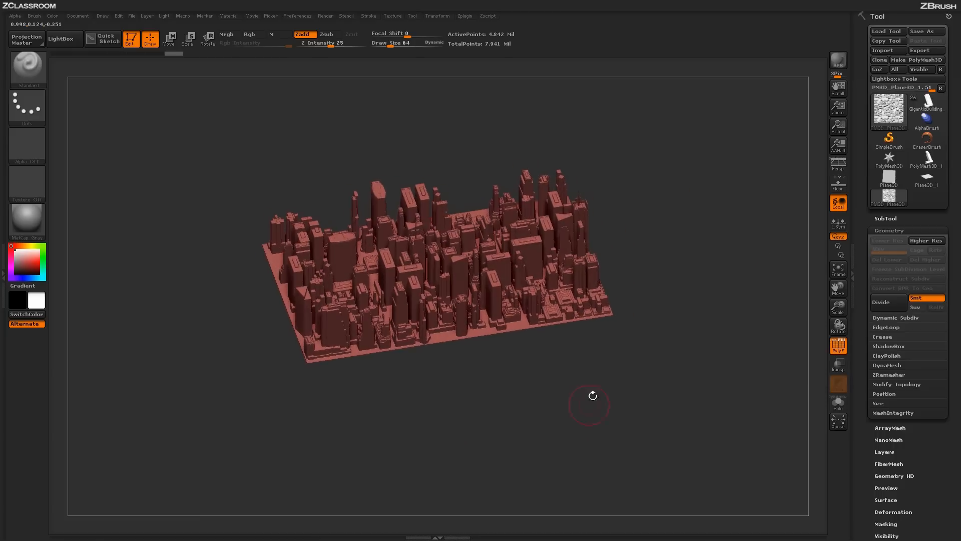
left_click(838, 351)
left_click_drag(661, 412, 659, 432)
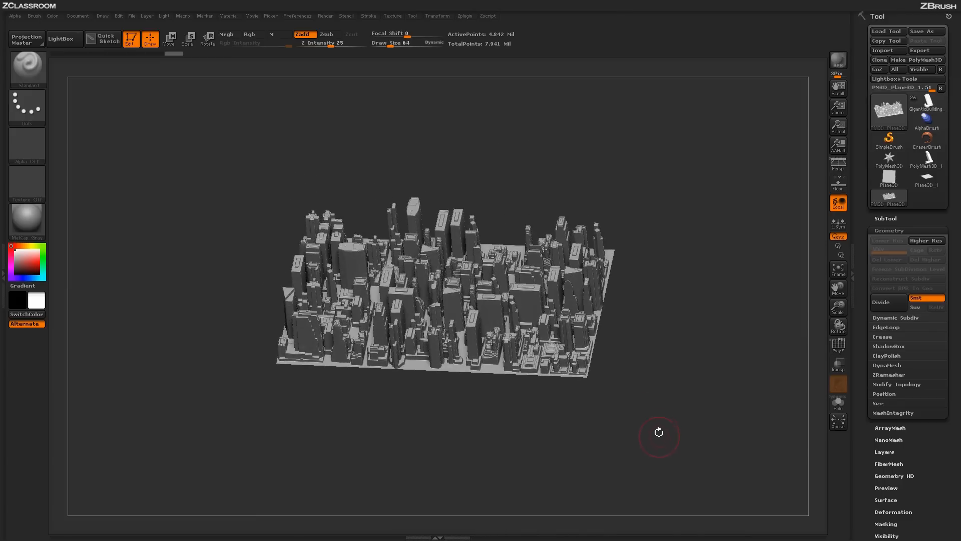
left_click_drag(671, 349, 669, 373)
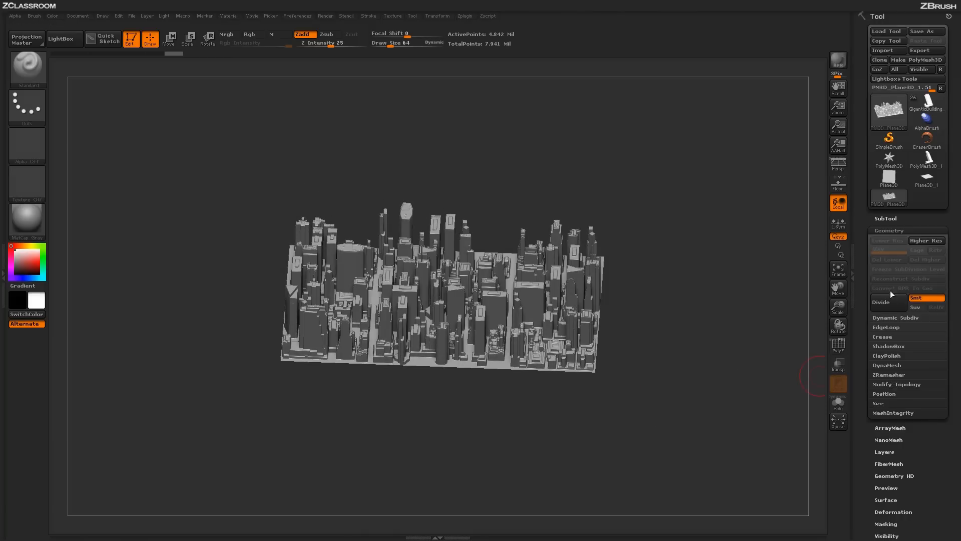
left_click(891, 384)
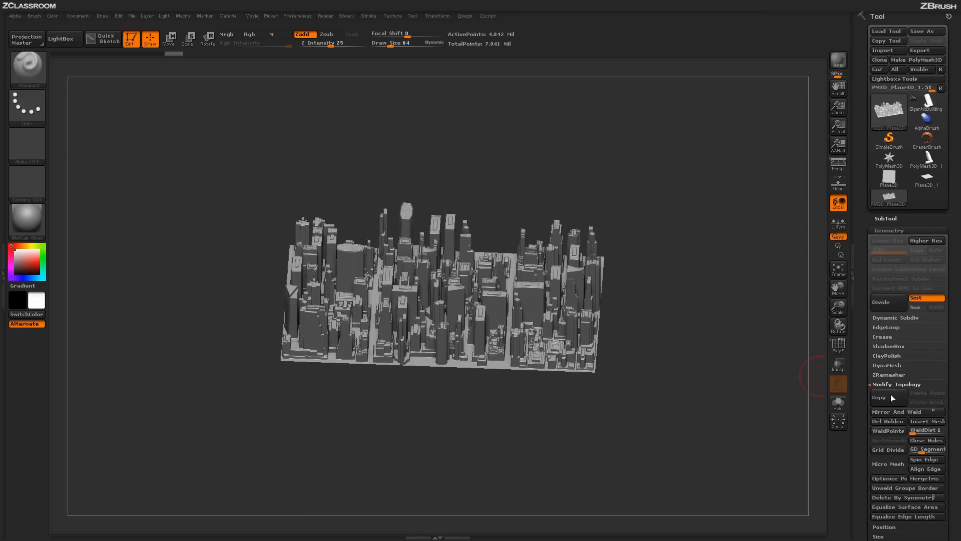
left_click(882, 422)
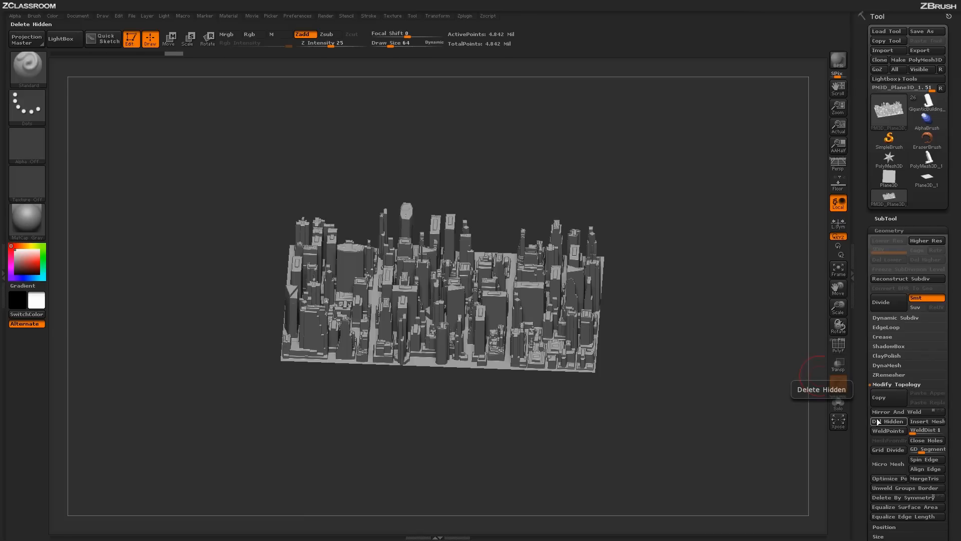
Enable perspective and examine the trimmed city block from several low and high angles
left_click_drag(665, 344, 497, 402)
left_click_drag(690, 354, 623, 405)
left_click(838, 162)
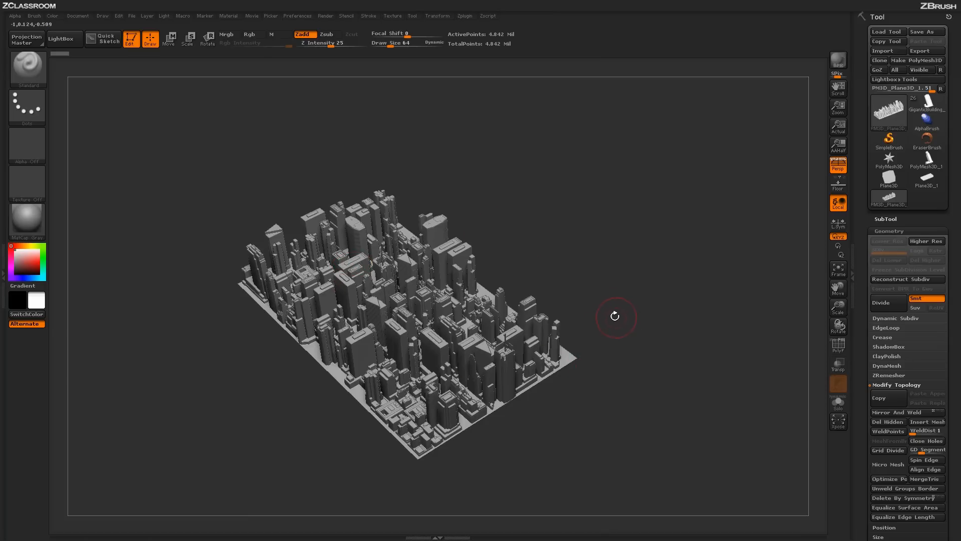
mouse_move(614, 323)
left_mouse_down()
mouse_move(611, 372)
mouse_move(626, 364)
mouse_move(622, 380)
mouse_move(621, 339)
mouse_move(625, 352)
mouse_move(603, 353)
mouse_move(597, 381)
mouse_move(604, 322)
left_mouse_up()
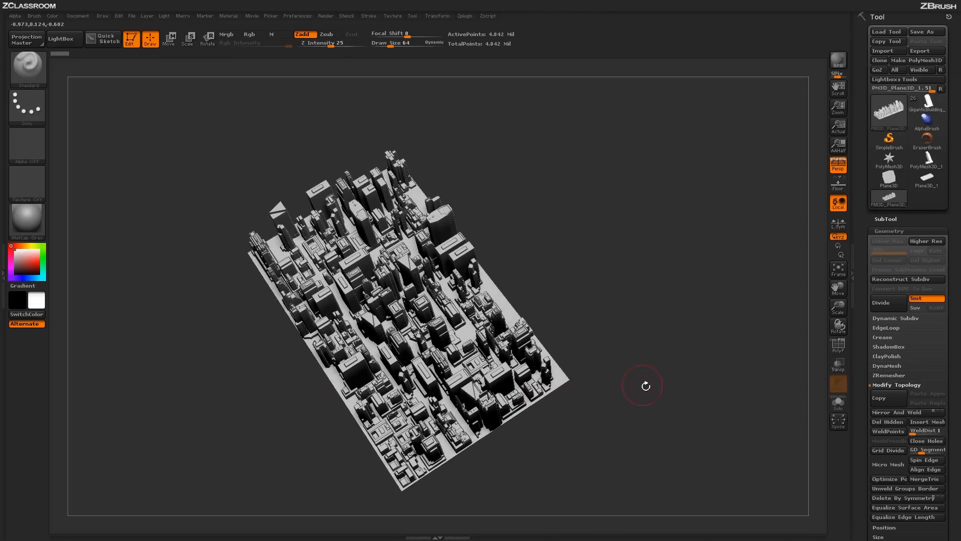
left_click_drag(631, 423, 431, 403)
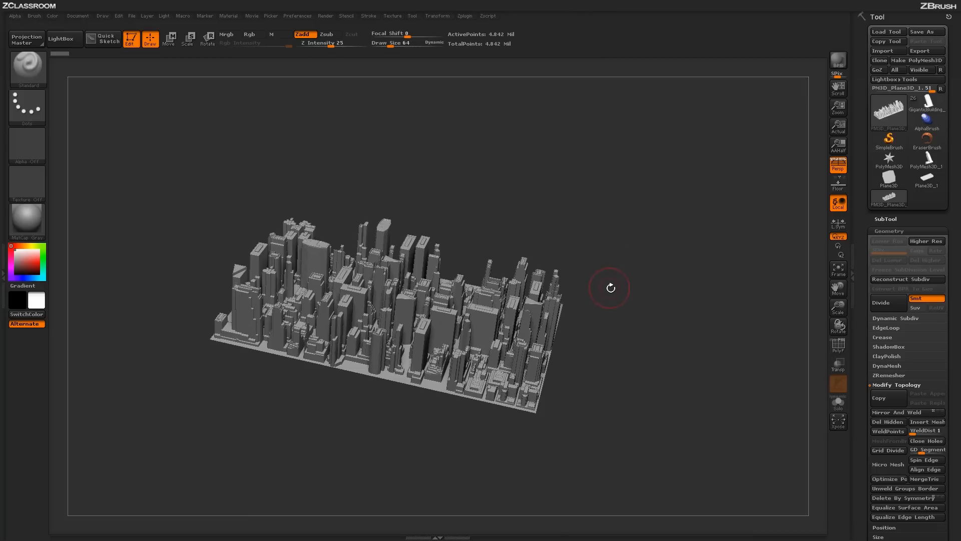
left_click_drag(611, 283, 602, 352)
left_click_drag(606, 338, 621, 281)
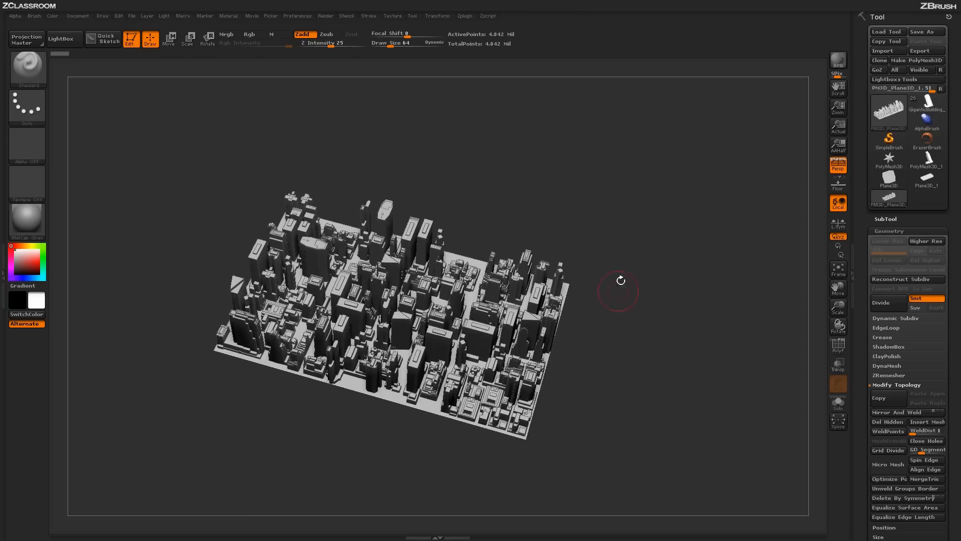
Duplicate the trimmed city block as a second subtool
left_click(885, 220)
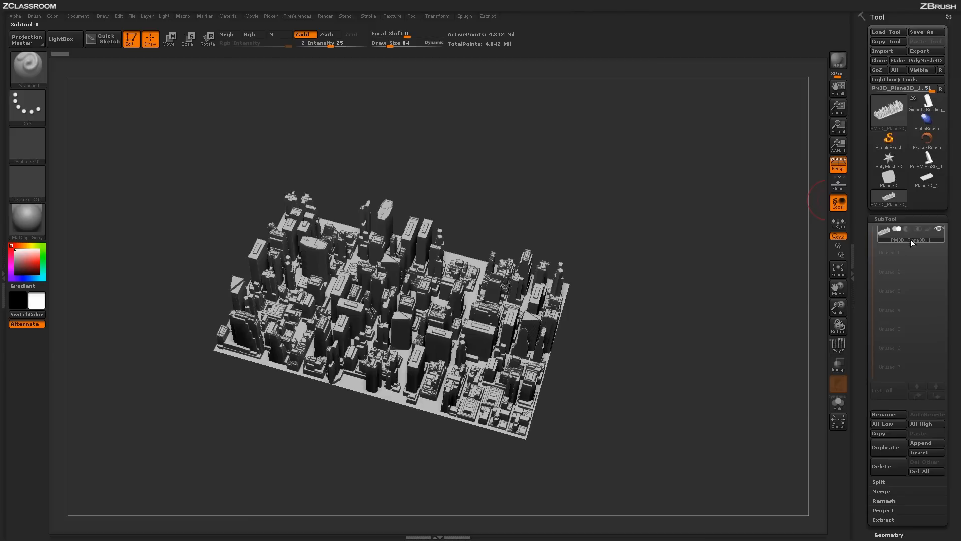
left_click(889, 447)
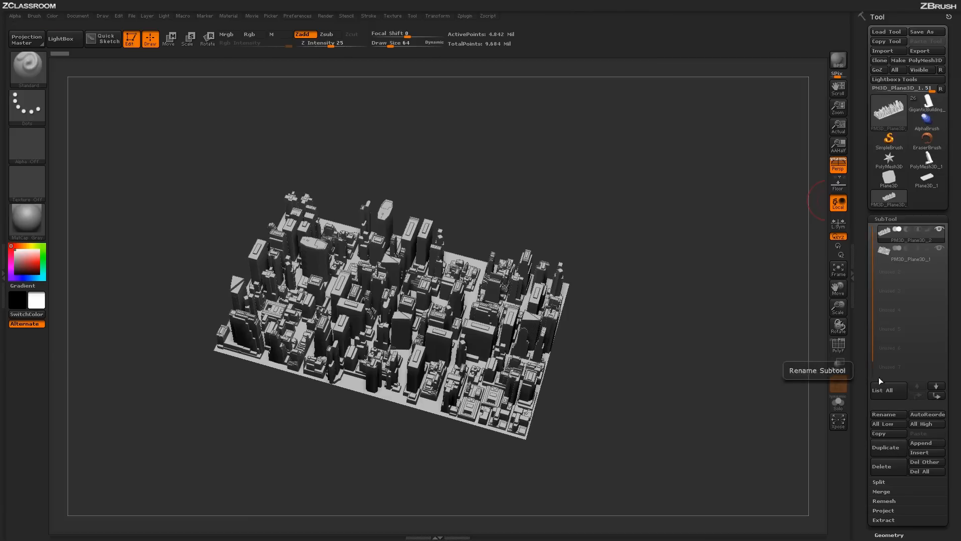
mouse_move(897, 257)
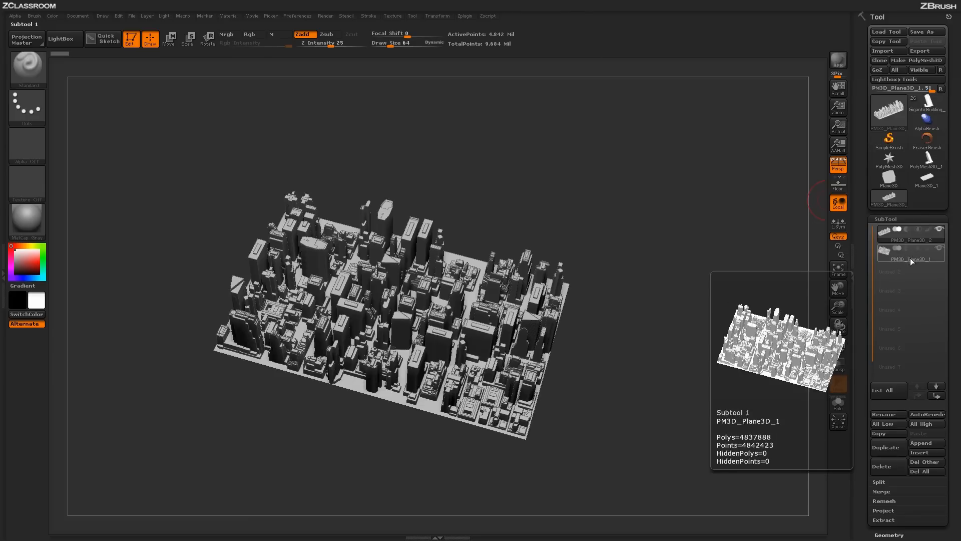
Select the second city subtool and, in a top view without perspective, move it flush against the other block's long back edge
left_click(910, 257)
left_click_drag(647, 303, 650, 322)
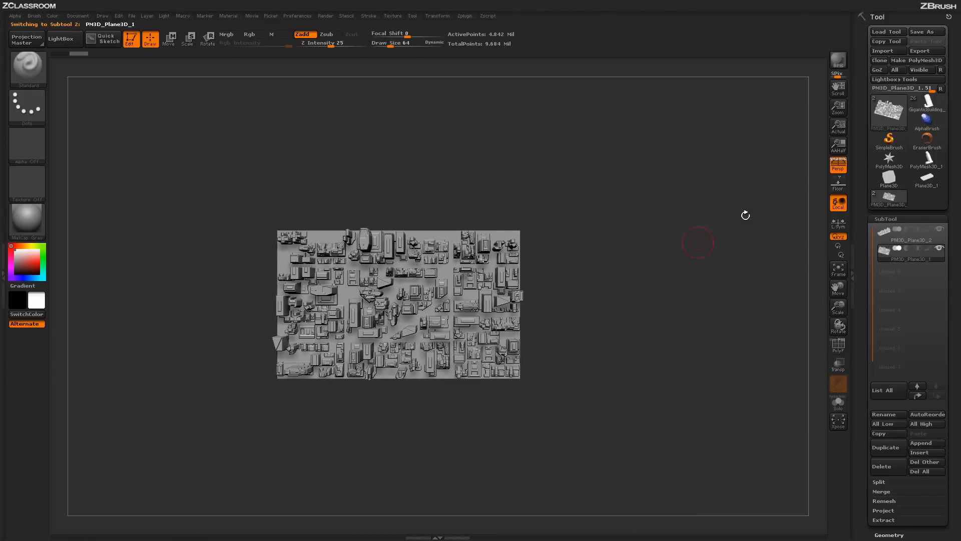
left_click(838, 166)
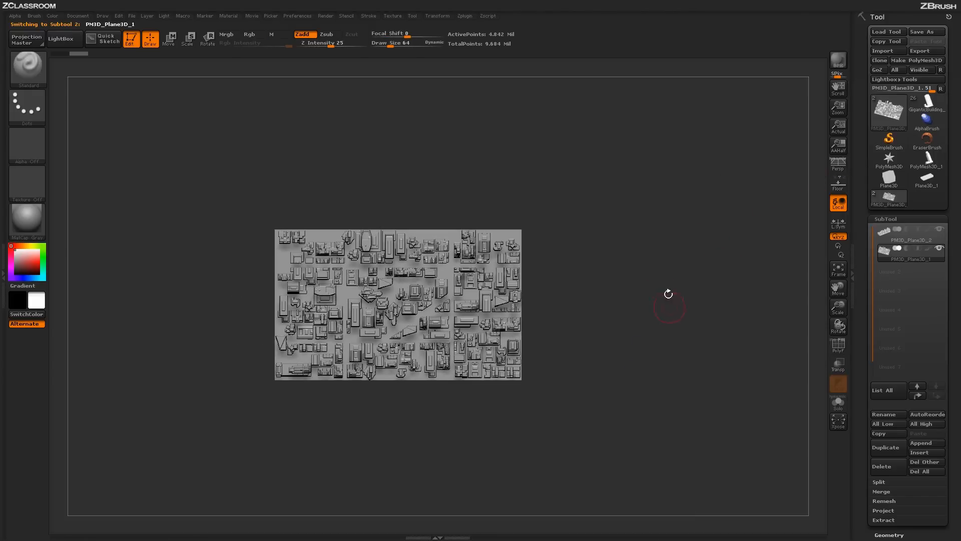
left_click(170, 40)
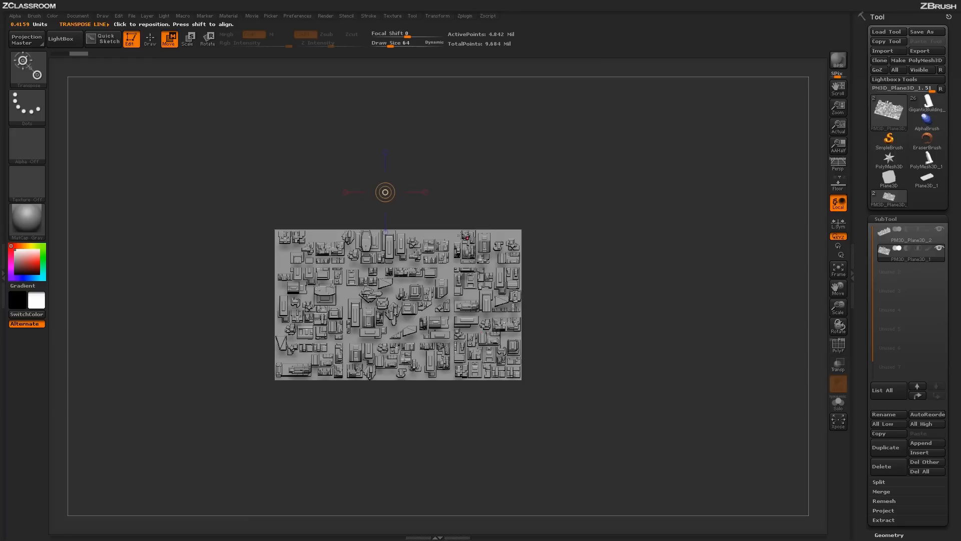
left_click_drag(427, 289, 427, 155)
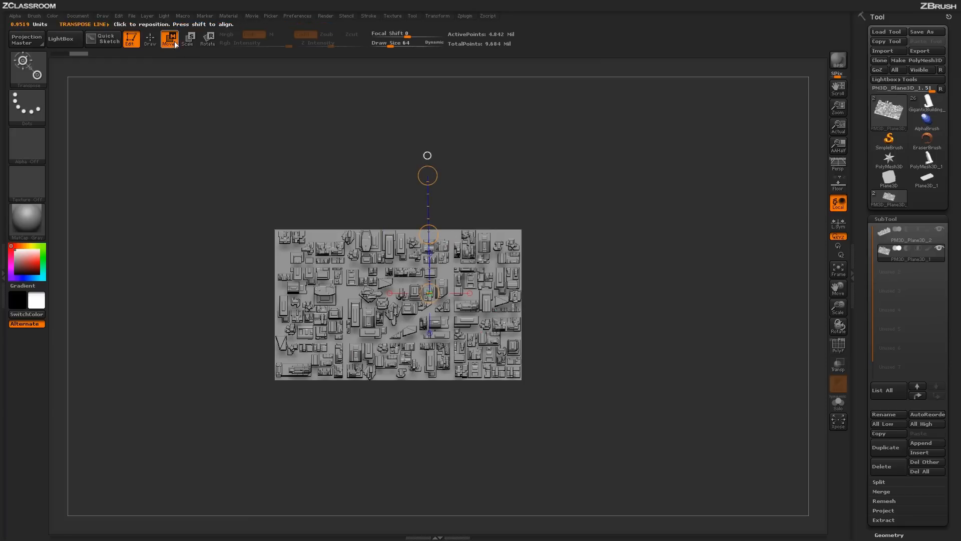
left_click(487, 319)
left_click_drag(490, 313, 482, 164)
left_click_drag(630, 358, 650, 425)
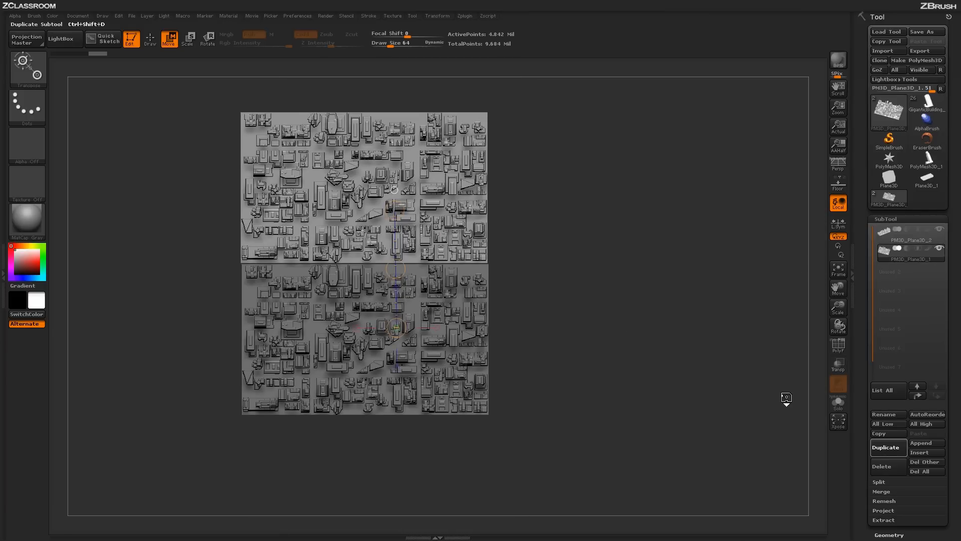
Duplicate the moved city block, place the copy against the short side of the two joined blocks, and inspect the layout in perspective
left_click(886, 447)
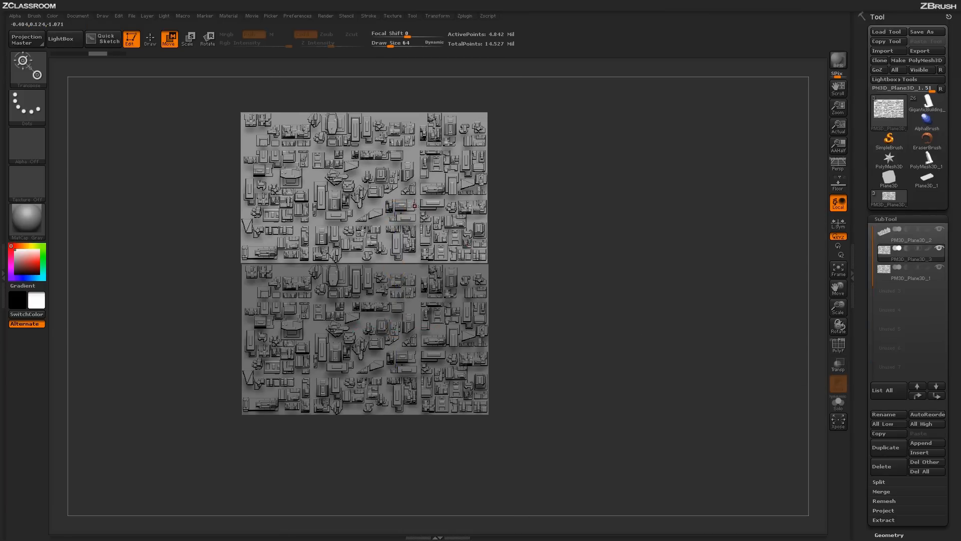
left_click_drag(416, 203, 670, 296)
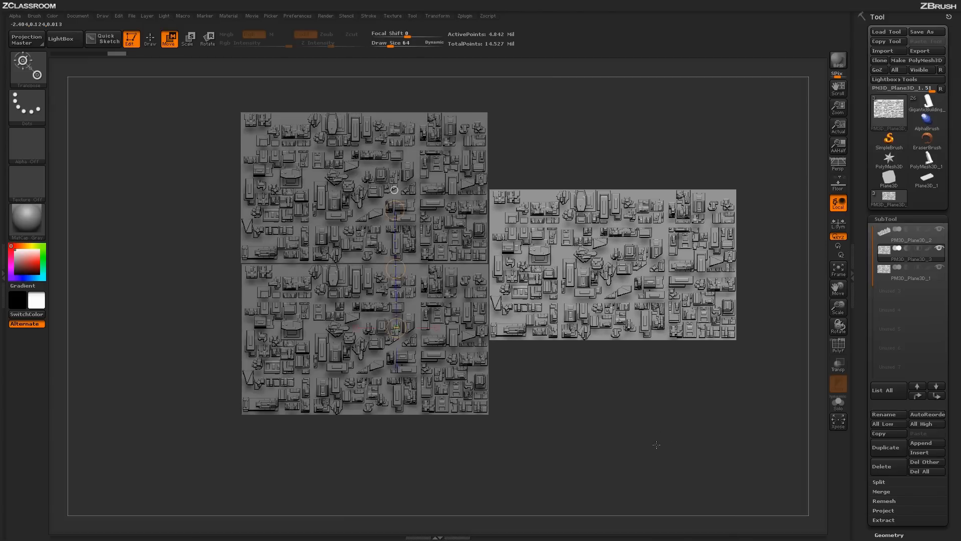
left_click_drag(683, 454, 623, 416)
key("q")
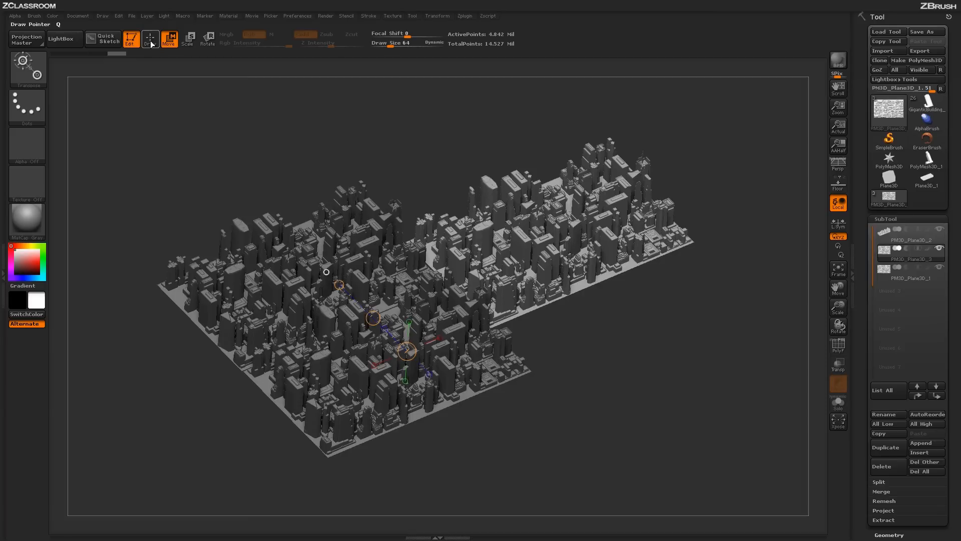
key("p")
left_click_drag(688, 399, 692, 377)
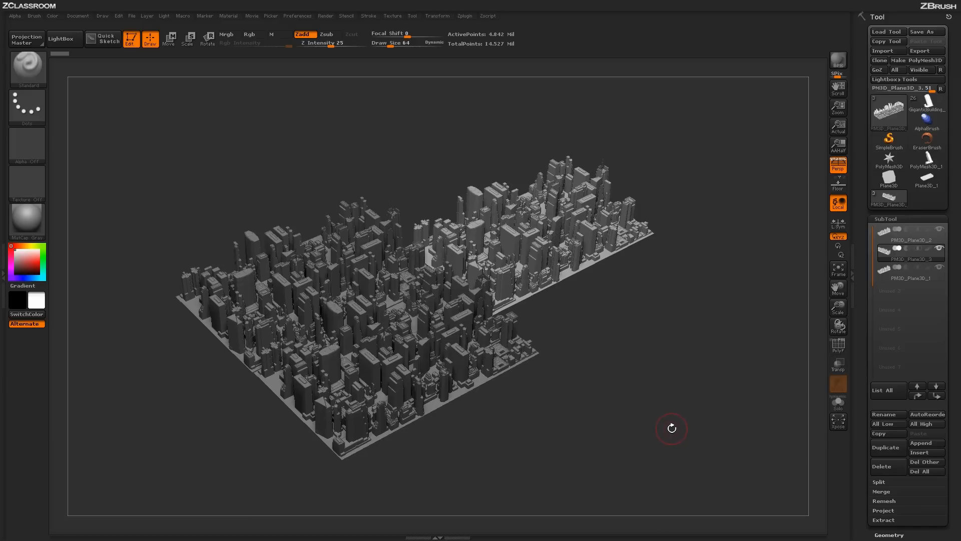
Delete subtools PM3D_Plane3D_3 and PM3D_Plane3D_1, keeping only the single city block PM3D_Plane3D_2
left_click(900, 246)
left_click(885, 469)
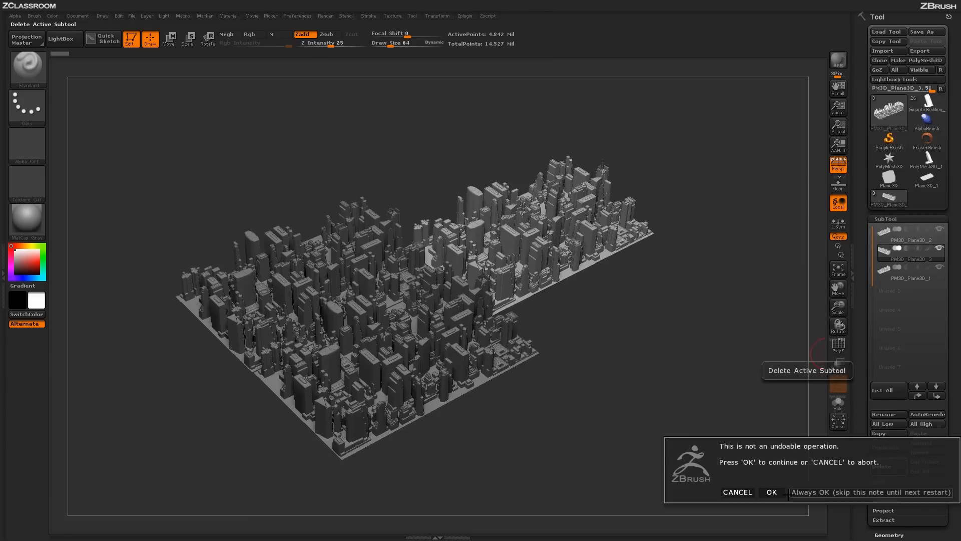
left_click(774, 492)
left_click(889, 469)
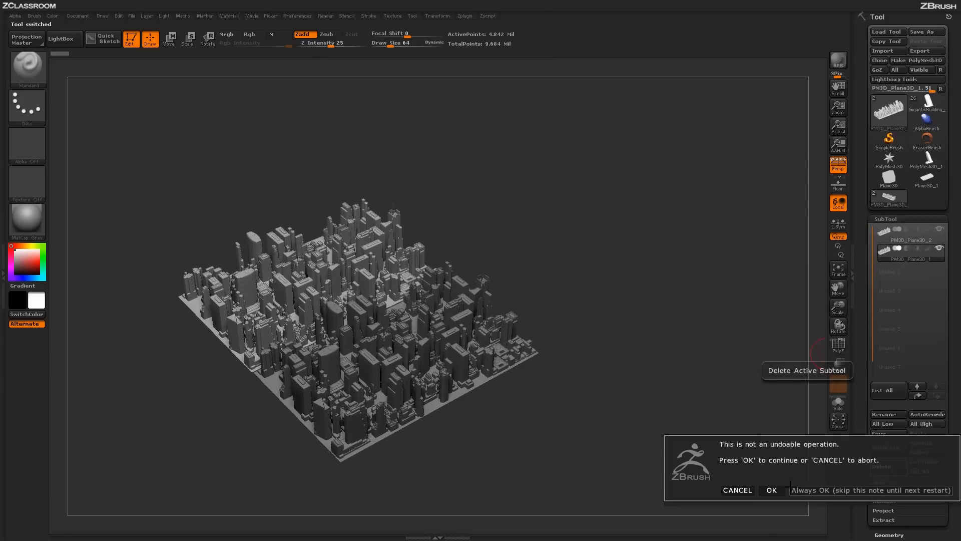
left_click(773, 492)
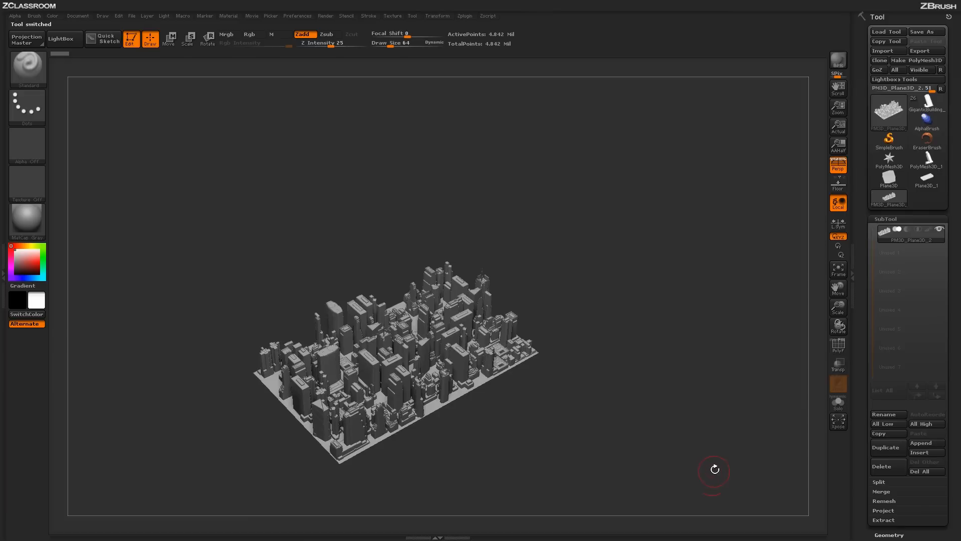
mouse_move(659, 432)
left_mouse_down()
mouse_move(644, 390)
mouse_move(664, 428)
mouse_move(676, 418)
mouse_move(662, 450)
mouse_move(680, 439)
mouse_move(671, 452)
mouse_move(666, 401)
mouse_move(680, 401)
mouse_move(669, 428)
left_mouse_up()
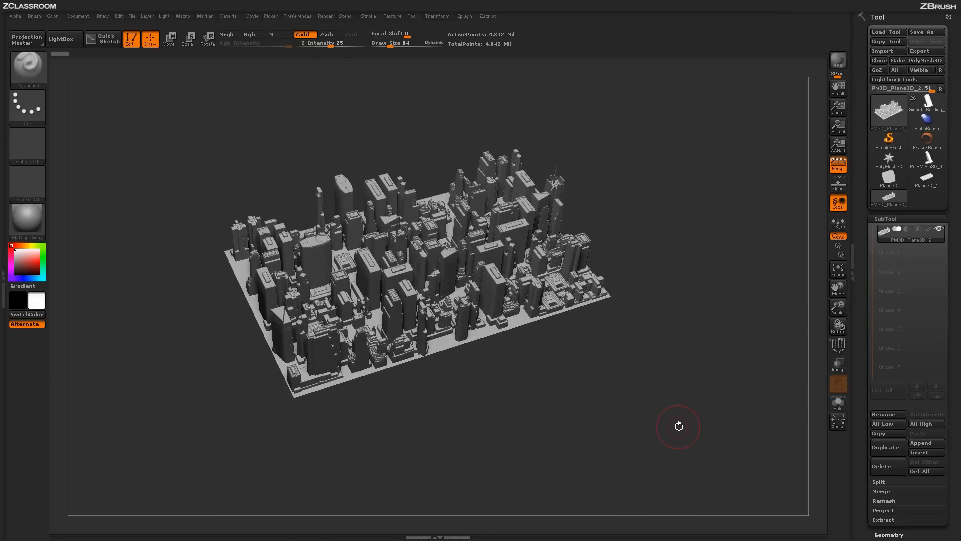